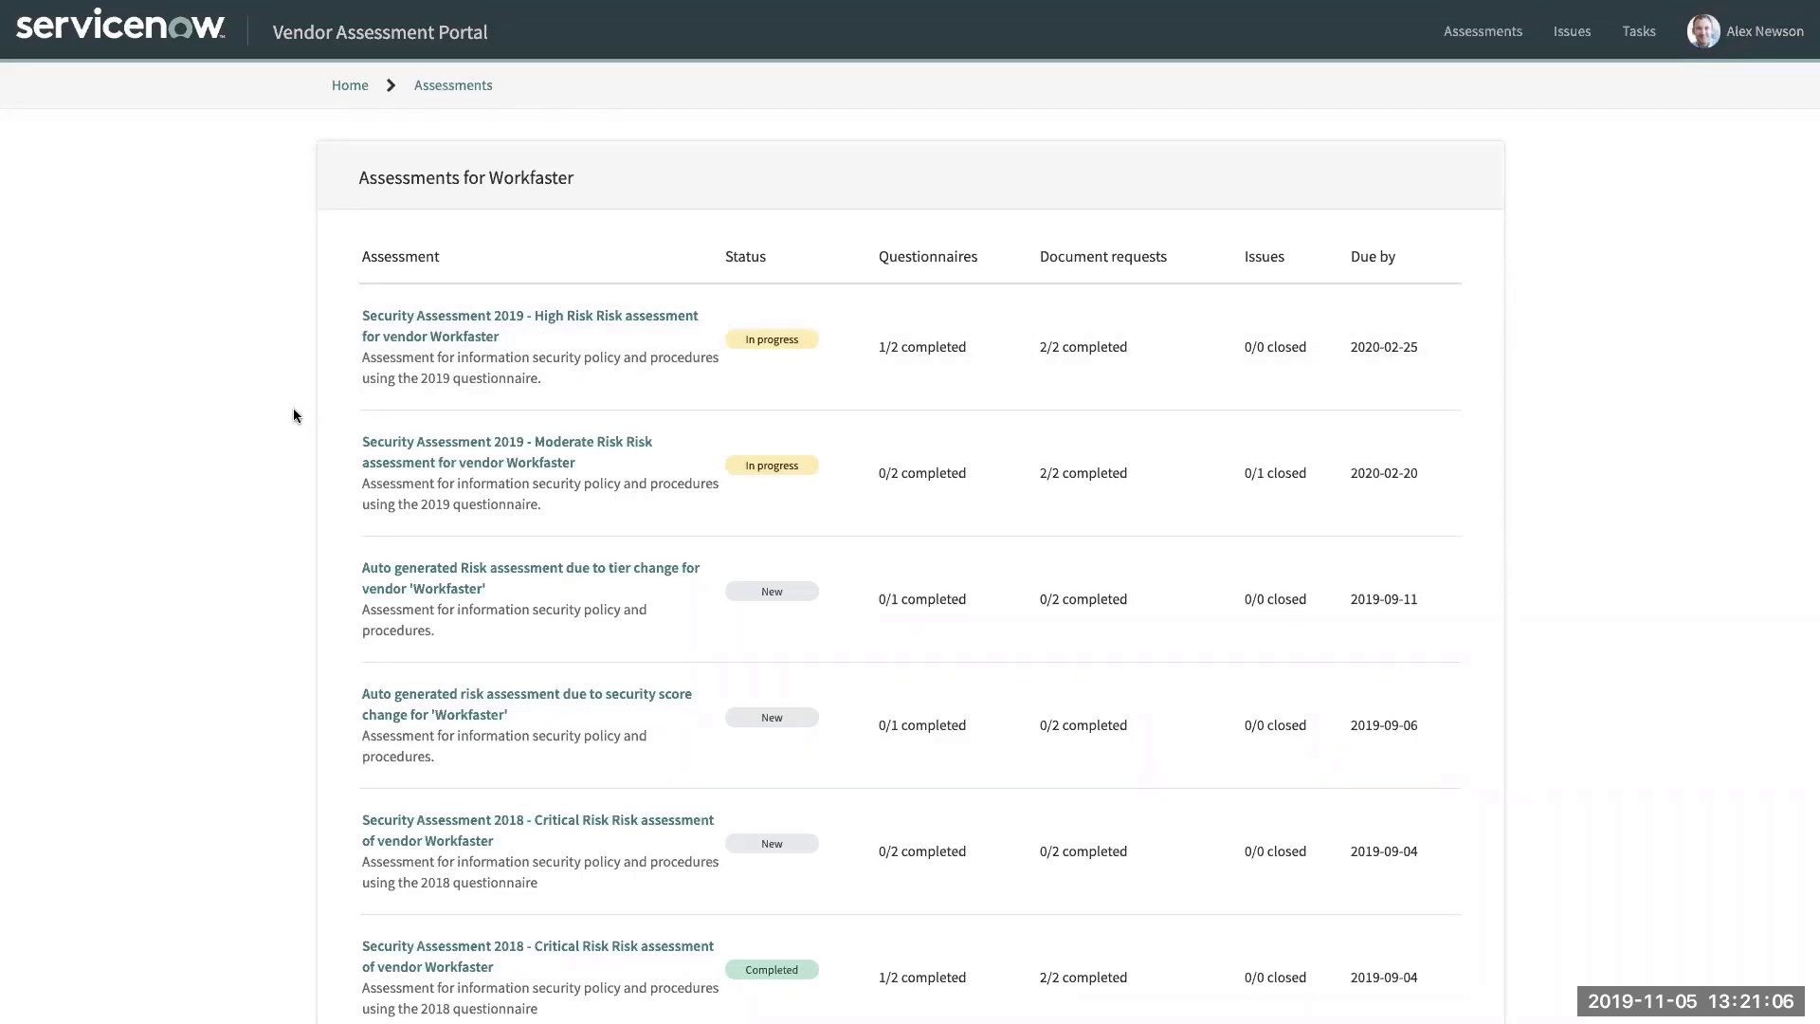
# Open 'Auto generated Risk assessment due to tier change' to show its Sample, SOC 1 and SOC 2 requests.
pyautogui.scroll(-1, 293, 414)
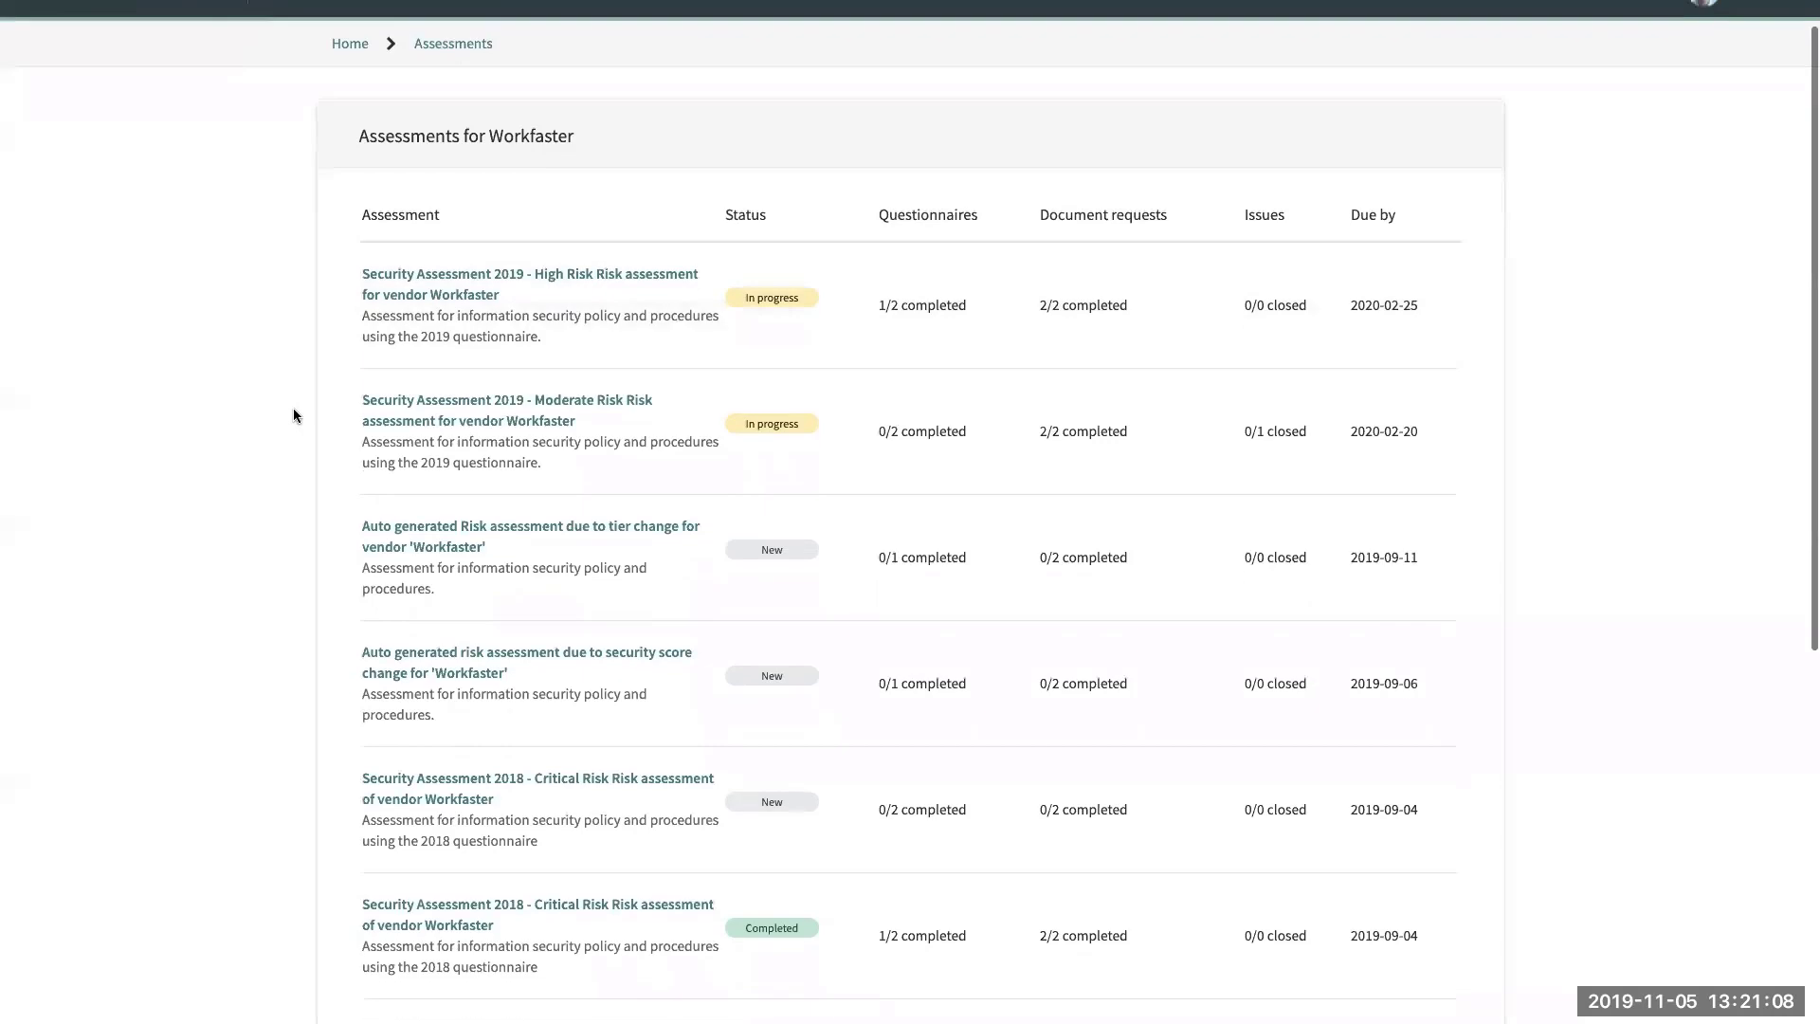
pyautogui.scroll(-3, 293, 410)
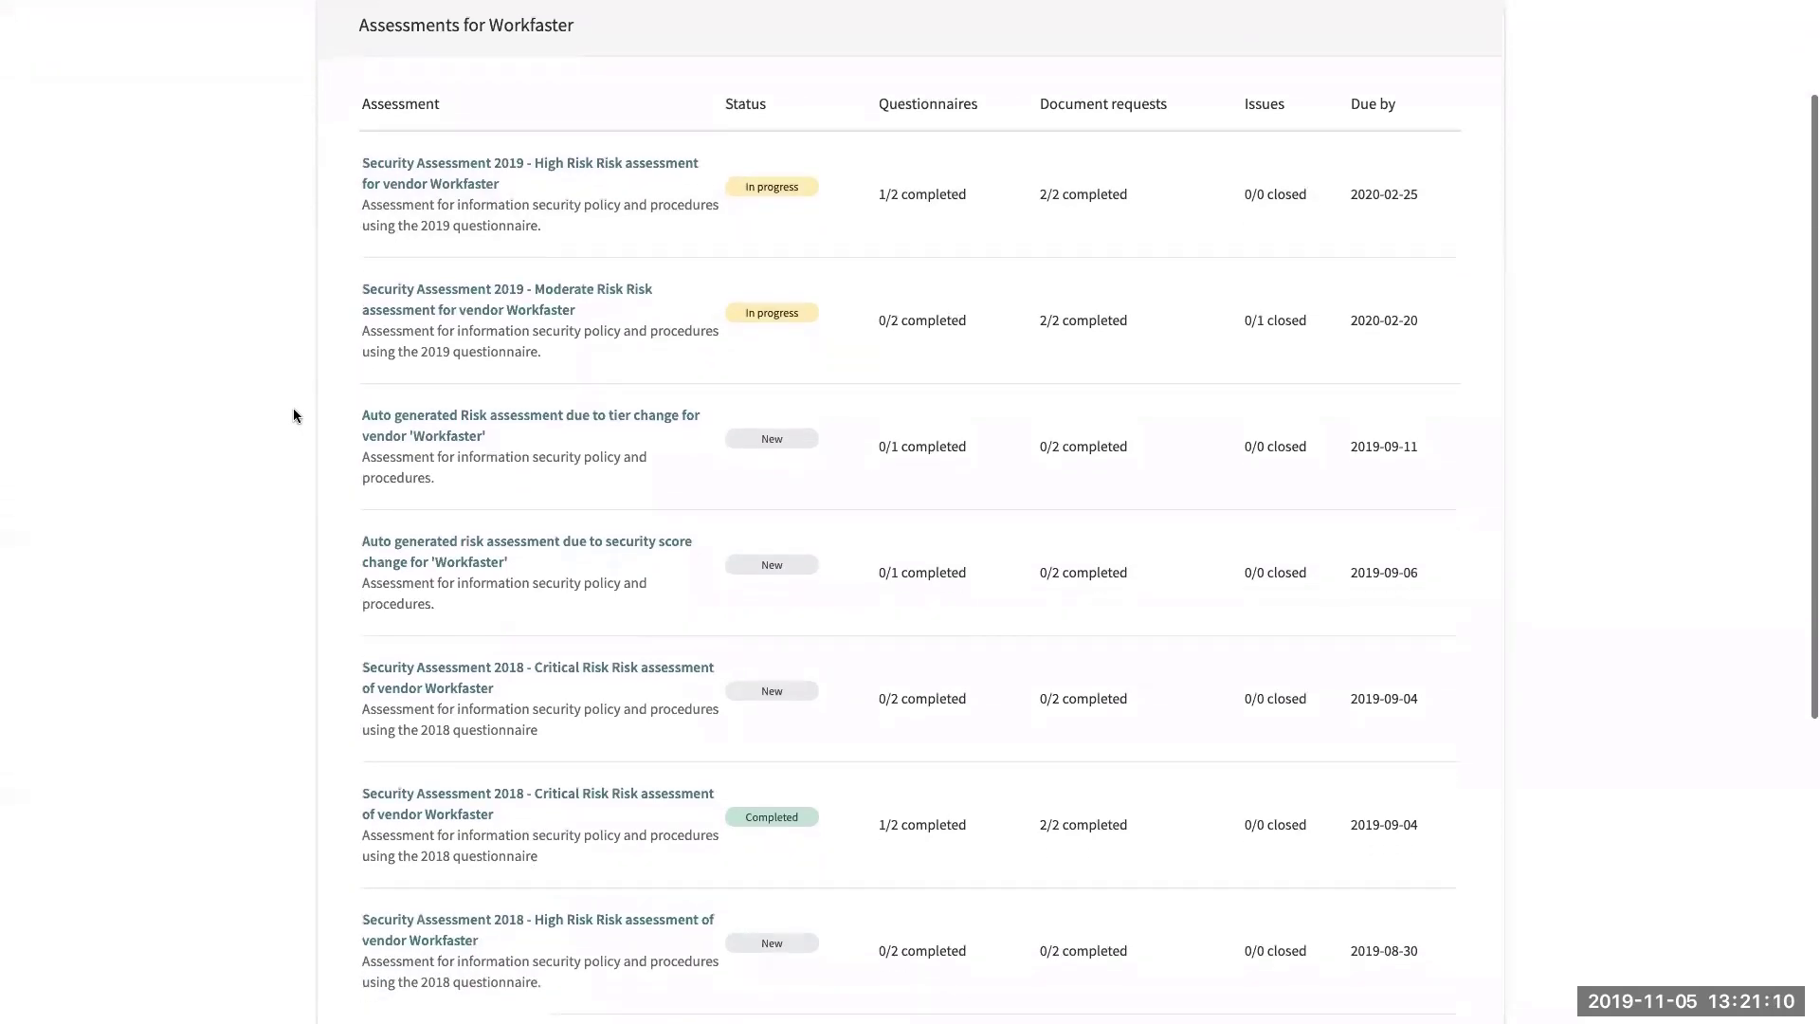
pyautogui.scroll(3, 294, 415)
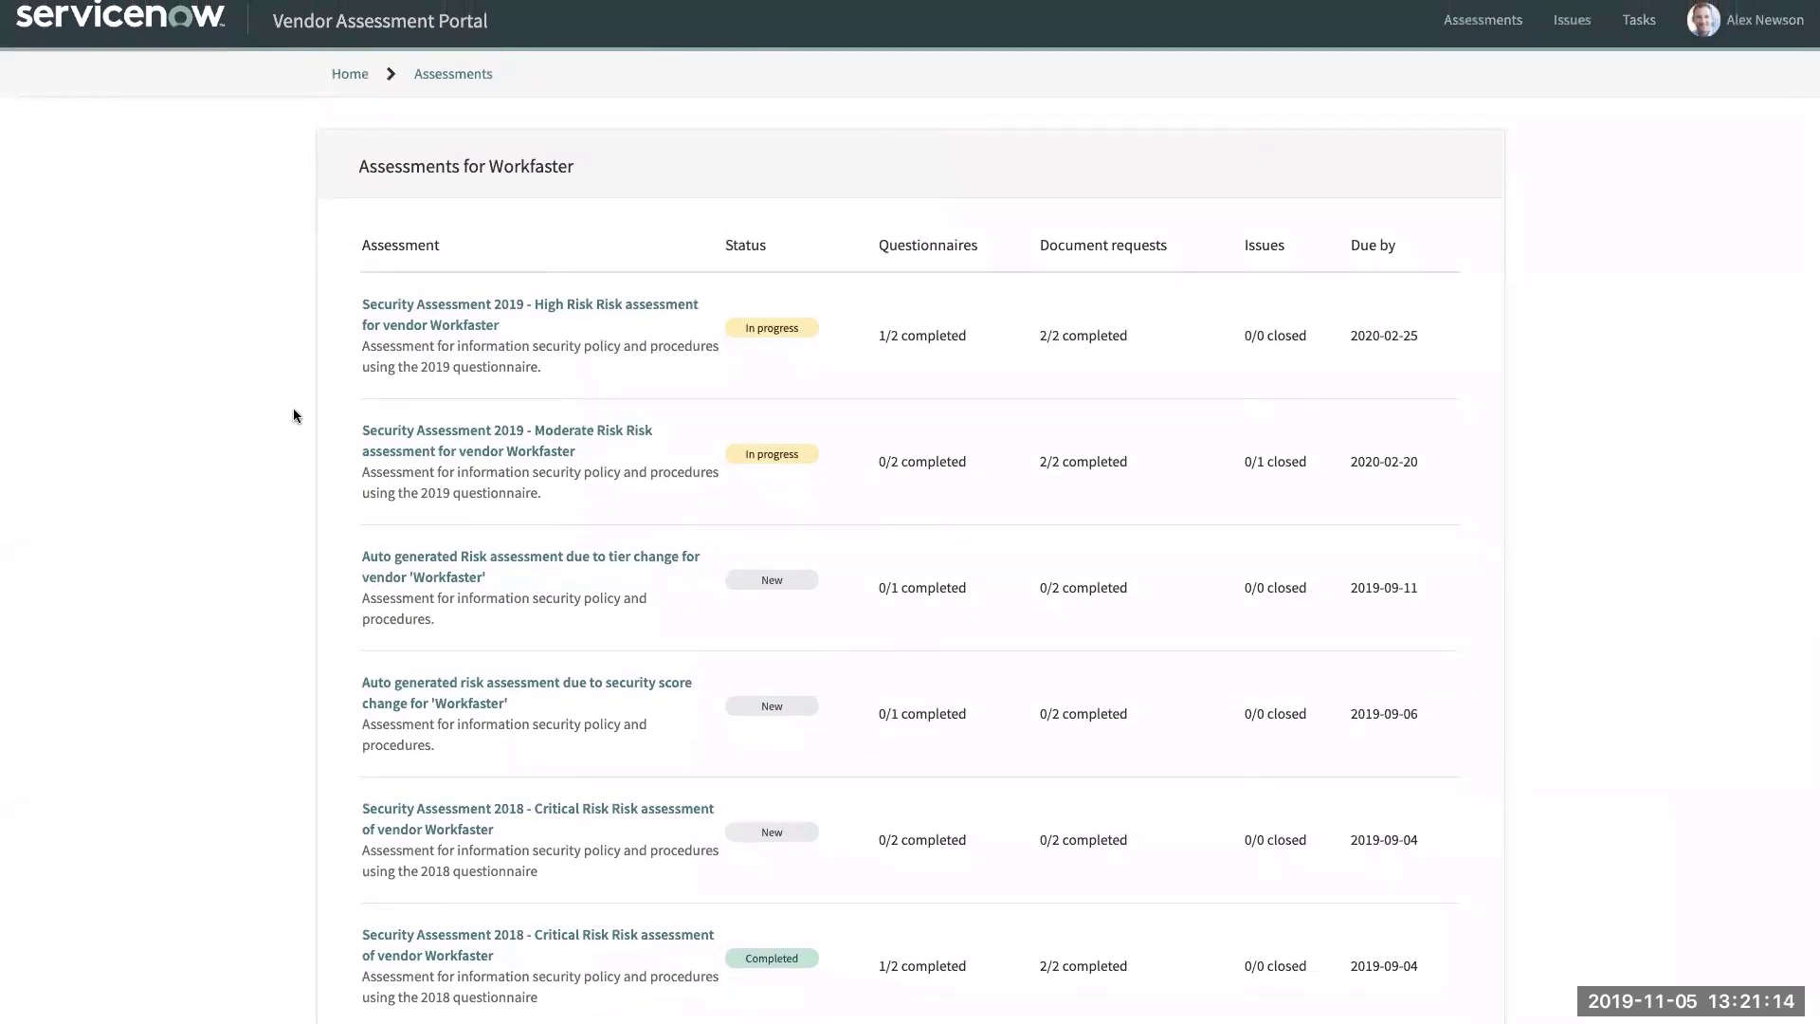
pyautogui.click(395, 573)
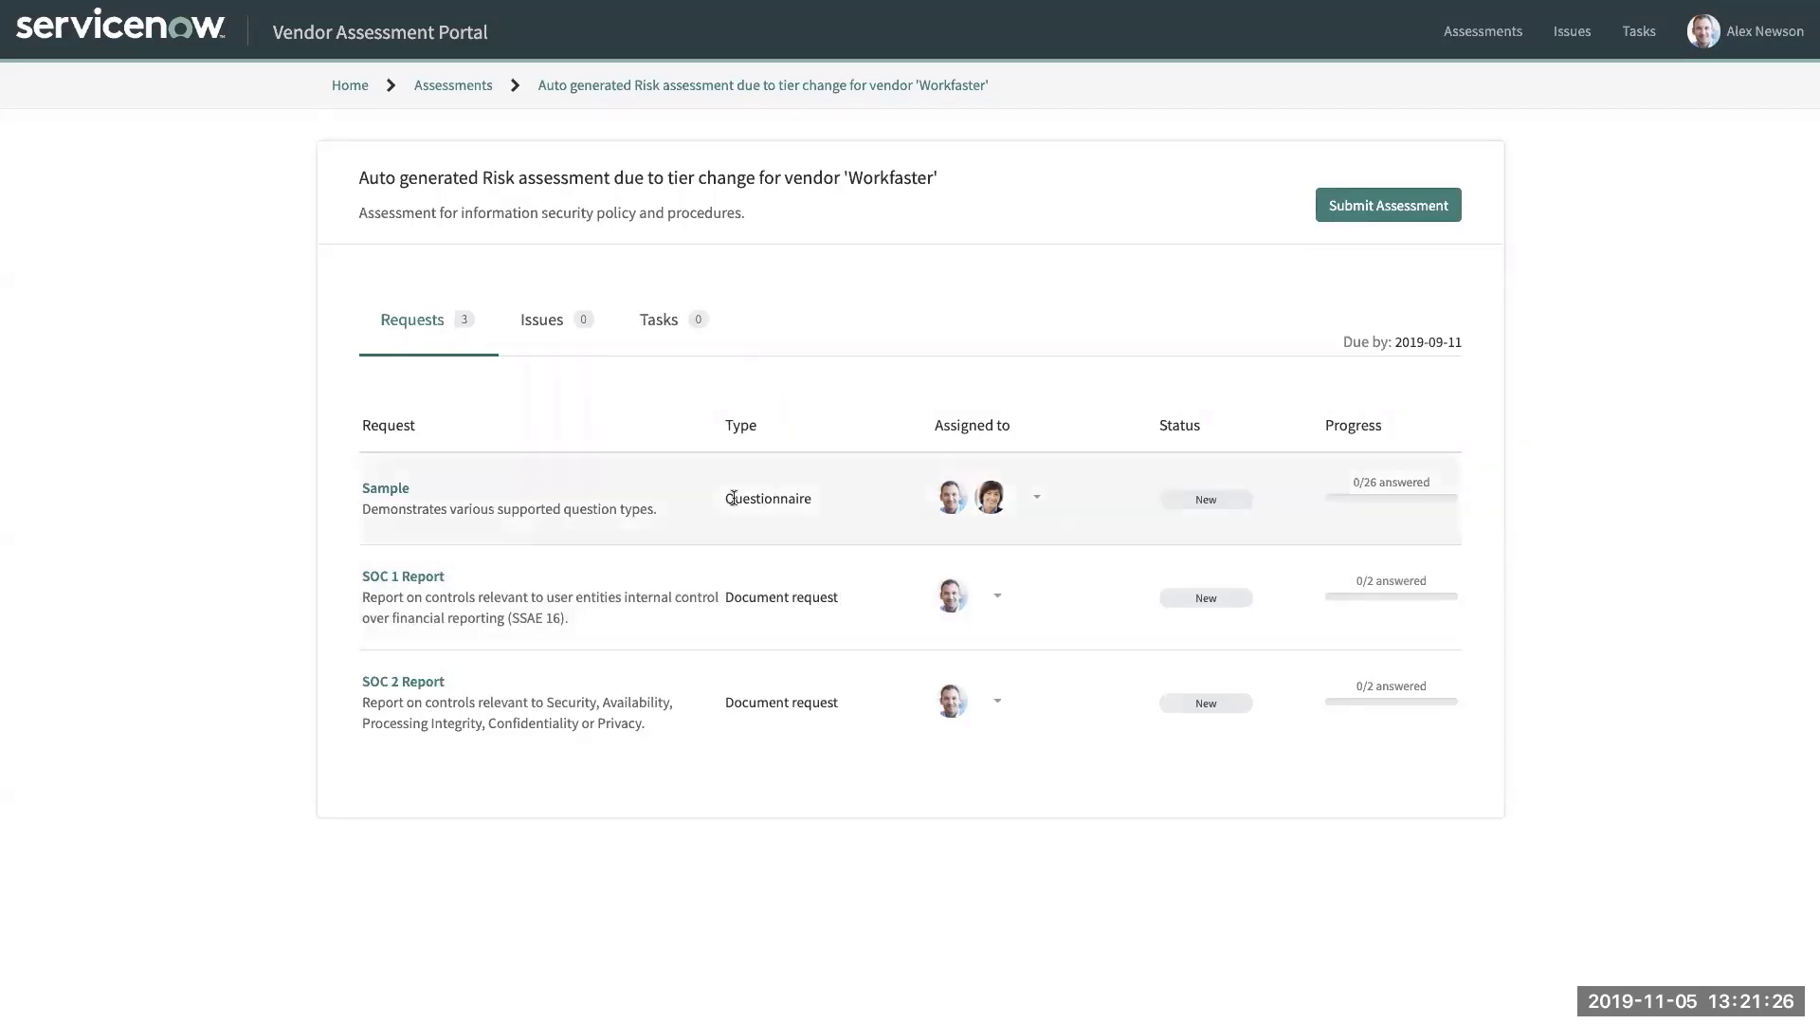
# Change the SOC 1 Report assignee from Account Executive to Director, Information Security.
pyautogui.click(997, 597)
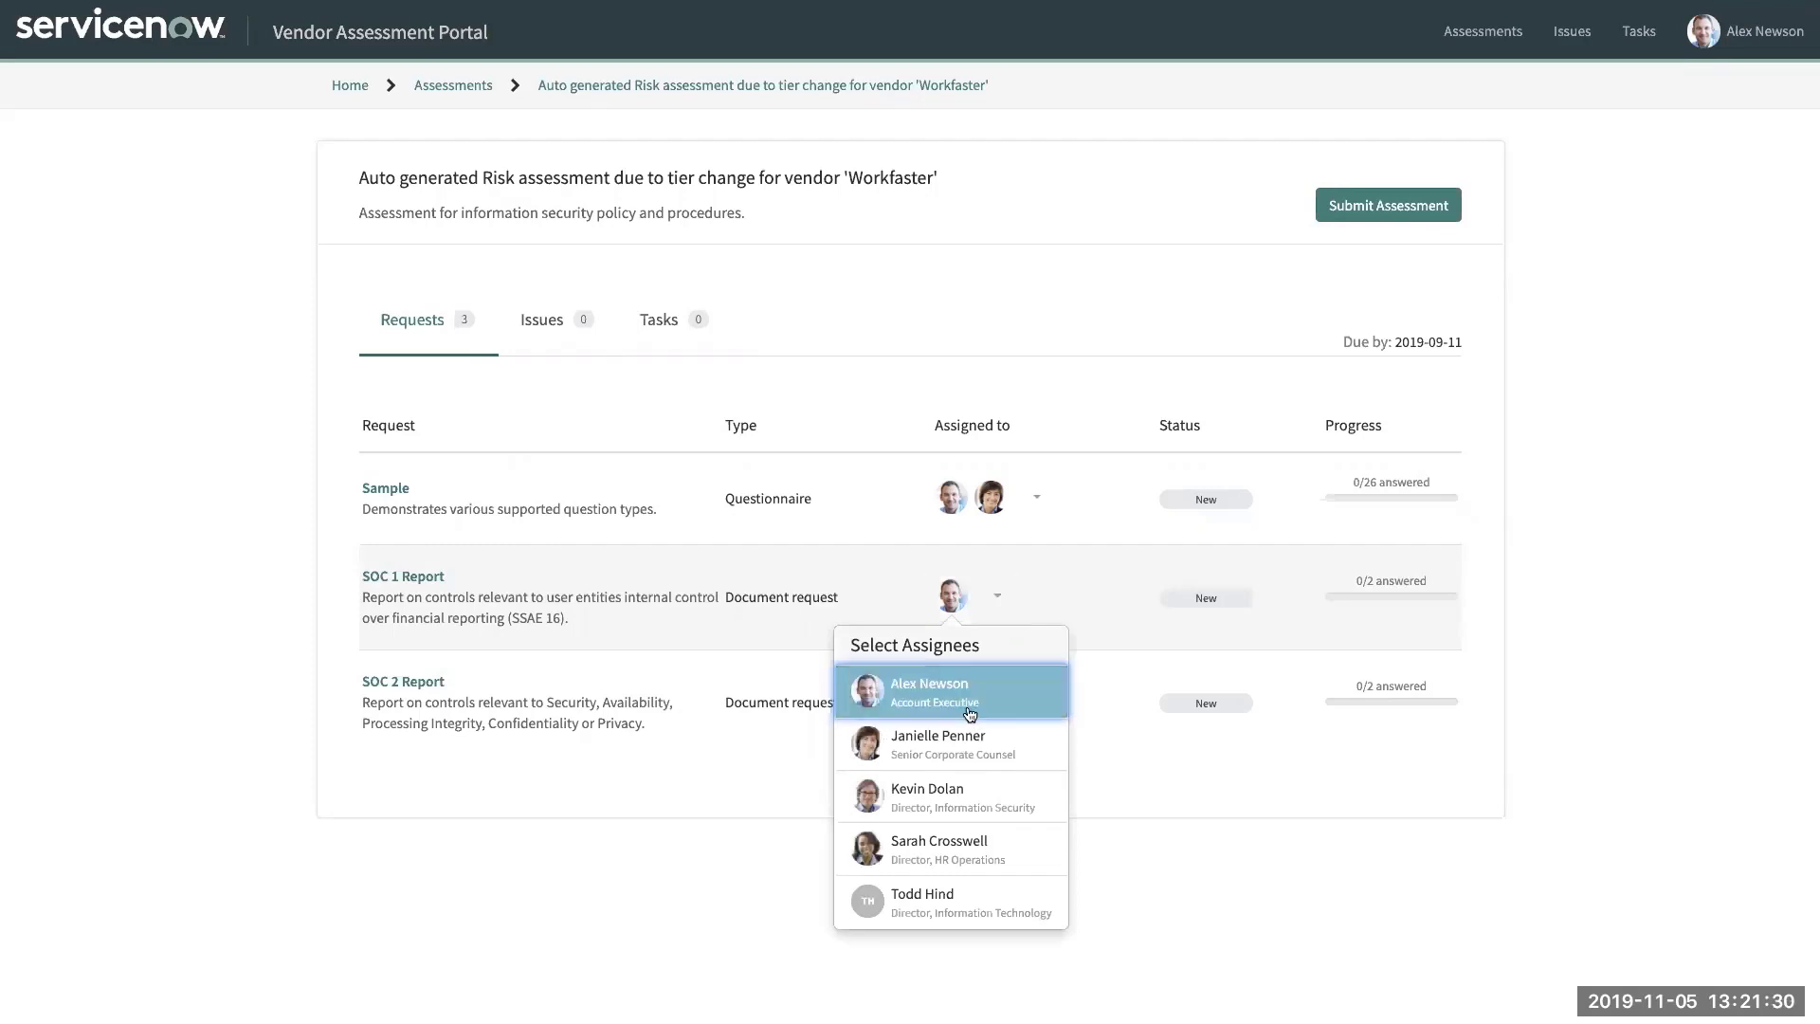
pyautogui.click(986, 675)
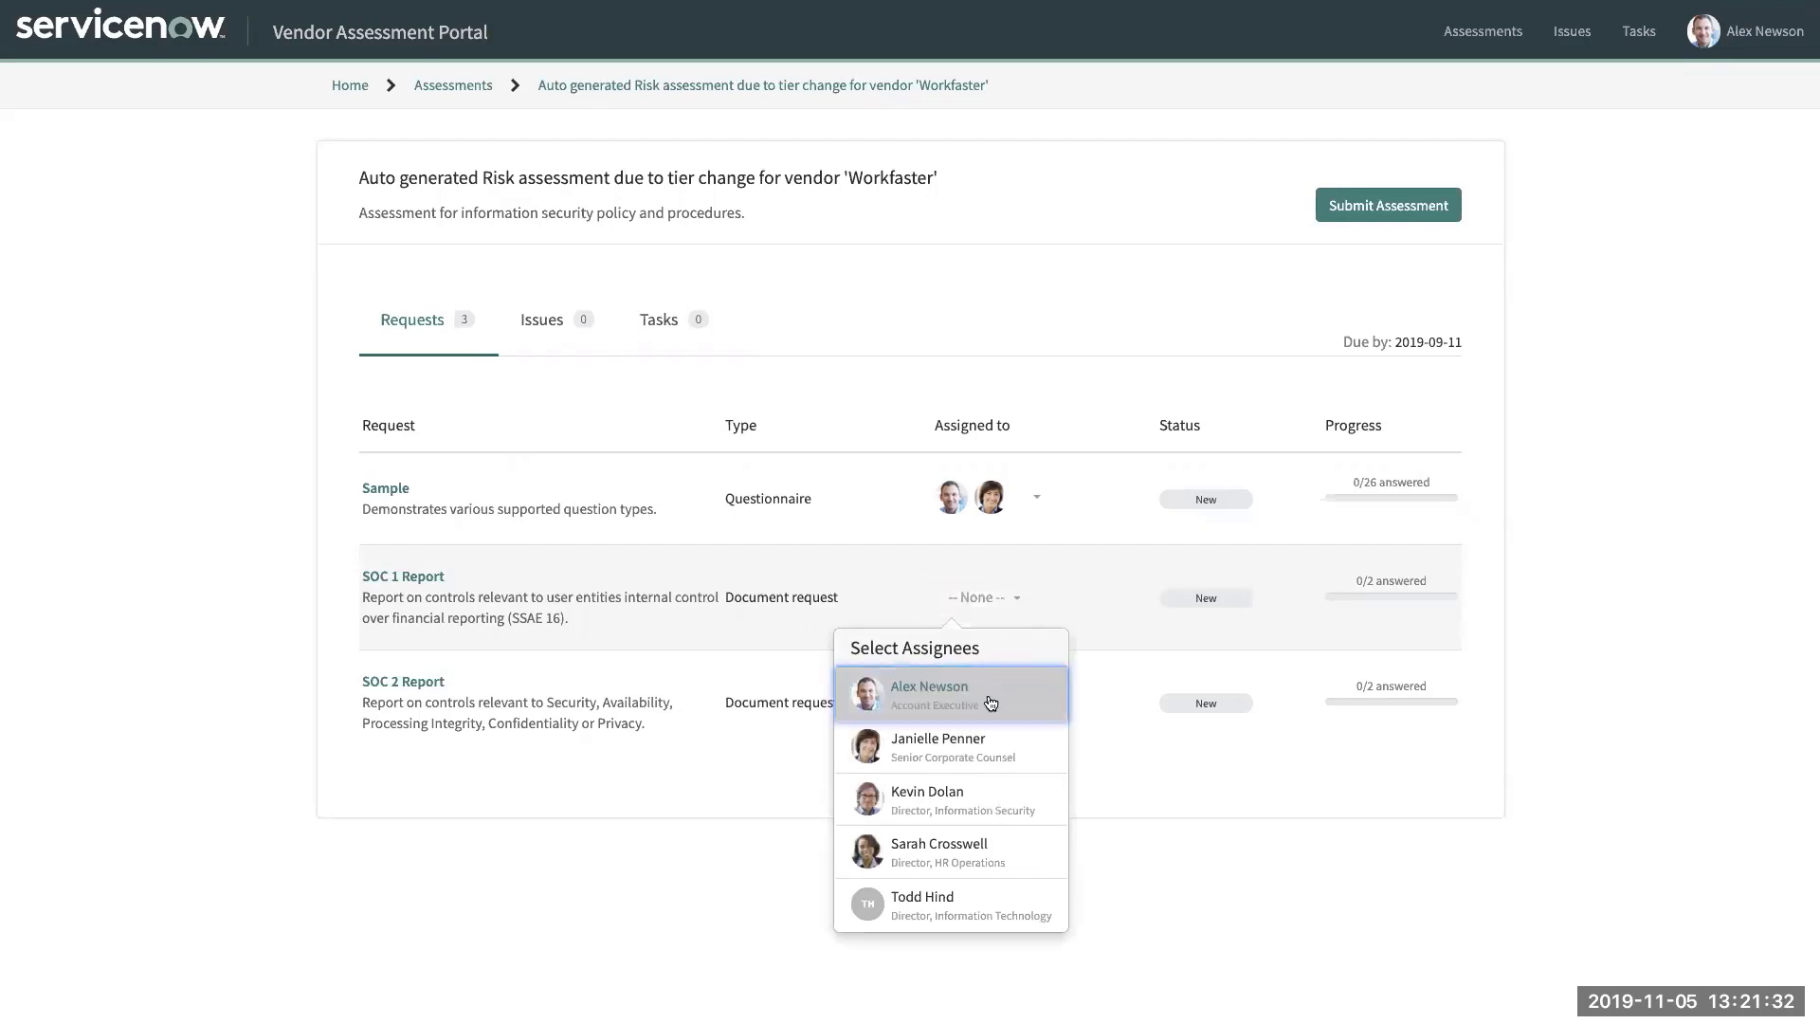
pyautogui.click(949, 802)
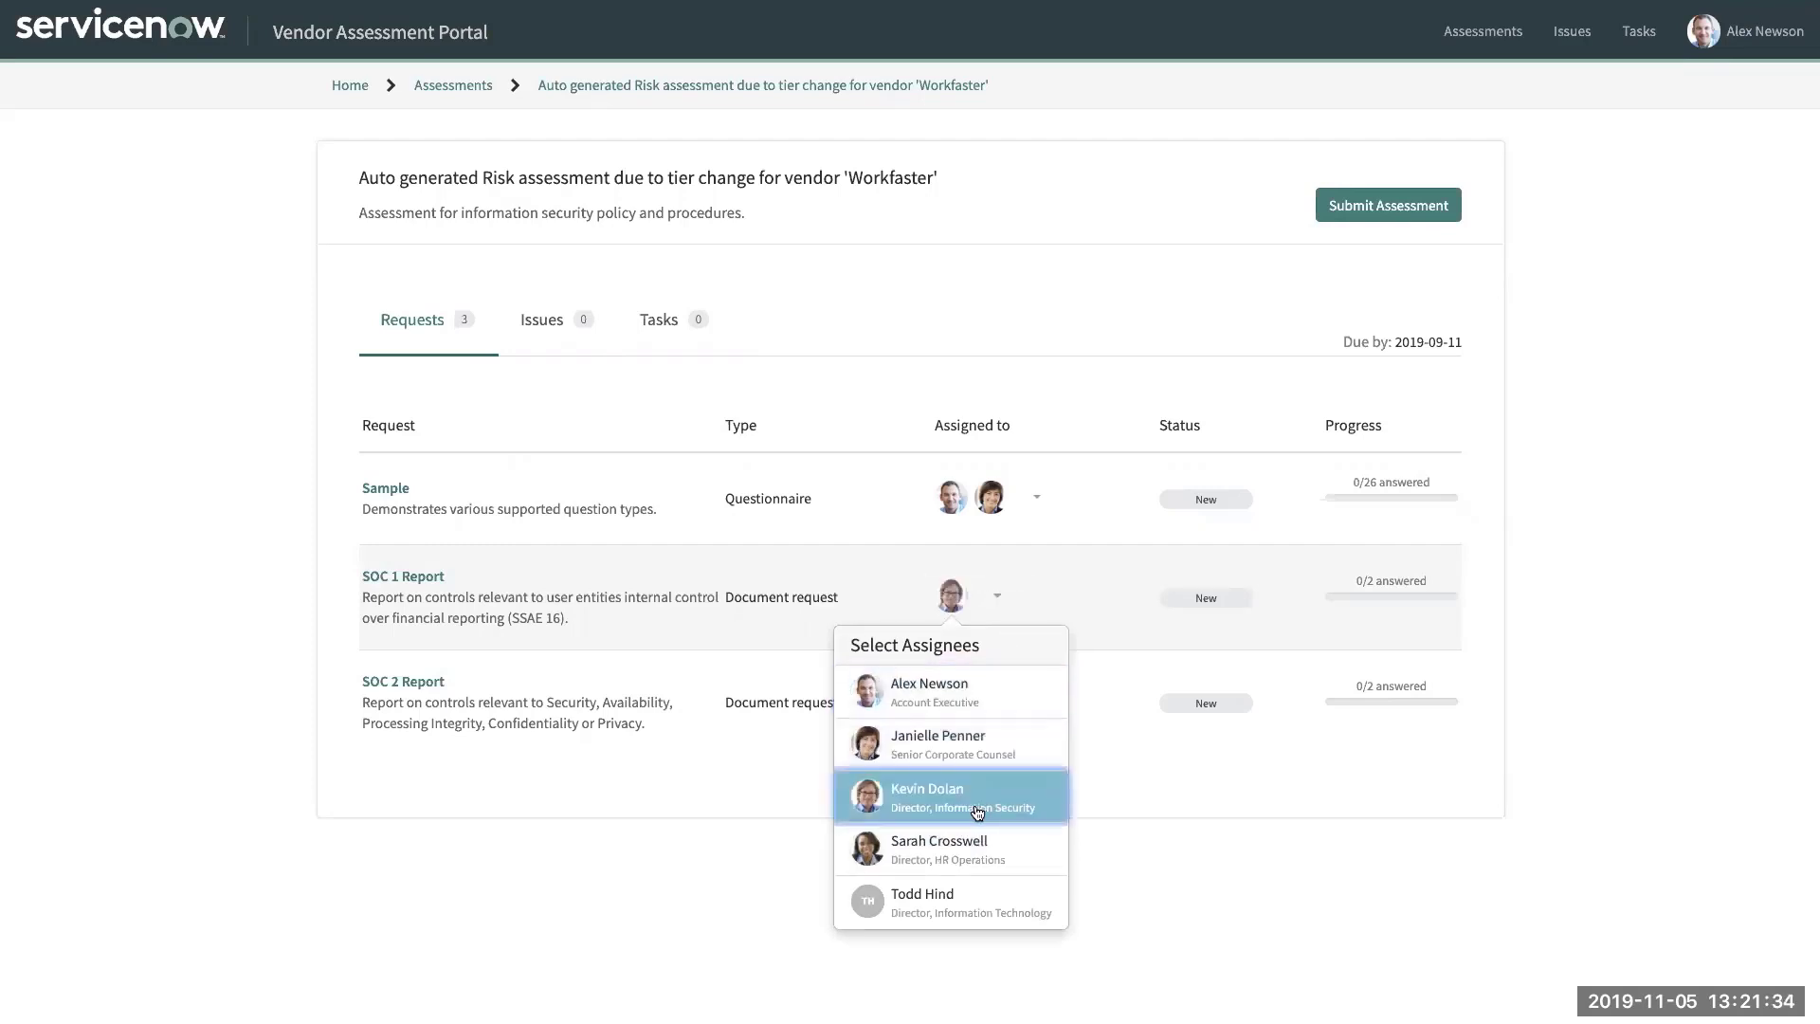
pyautogui.click(1035, 604)
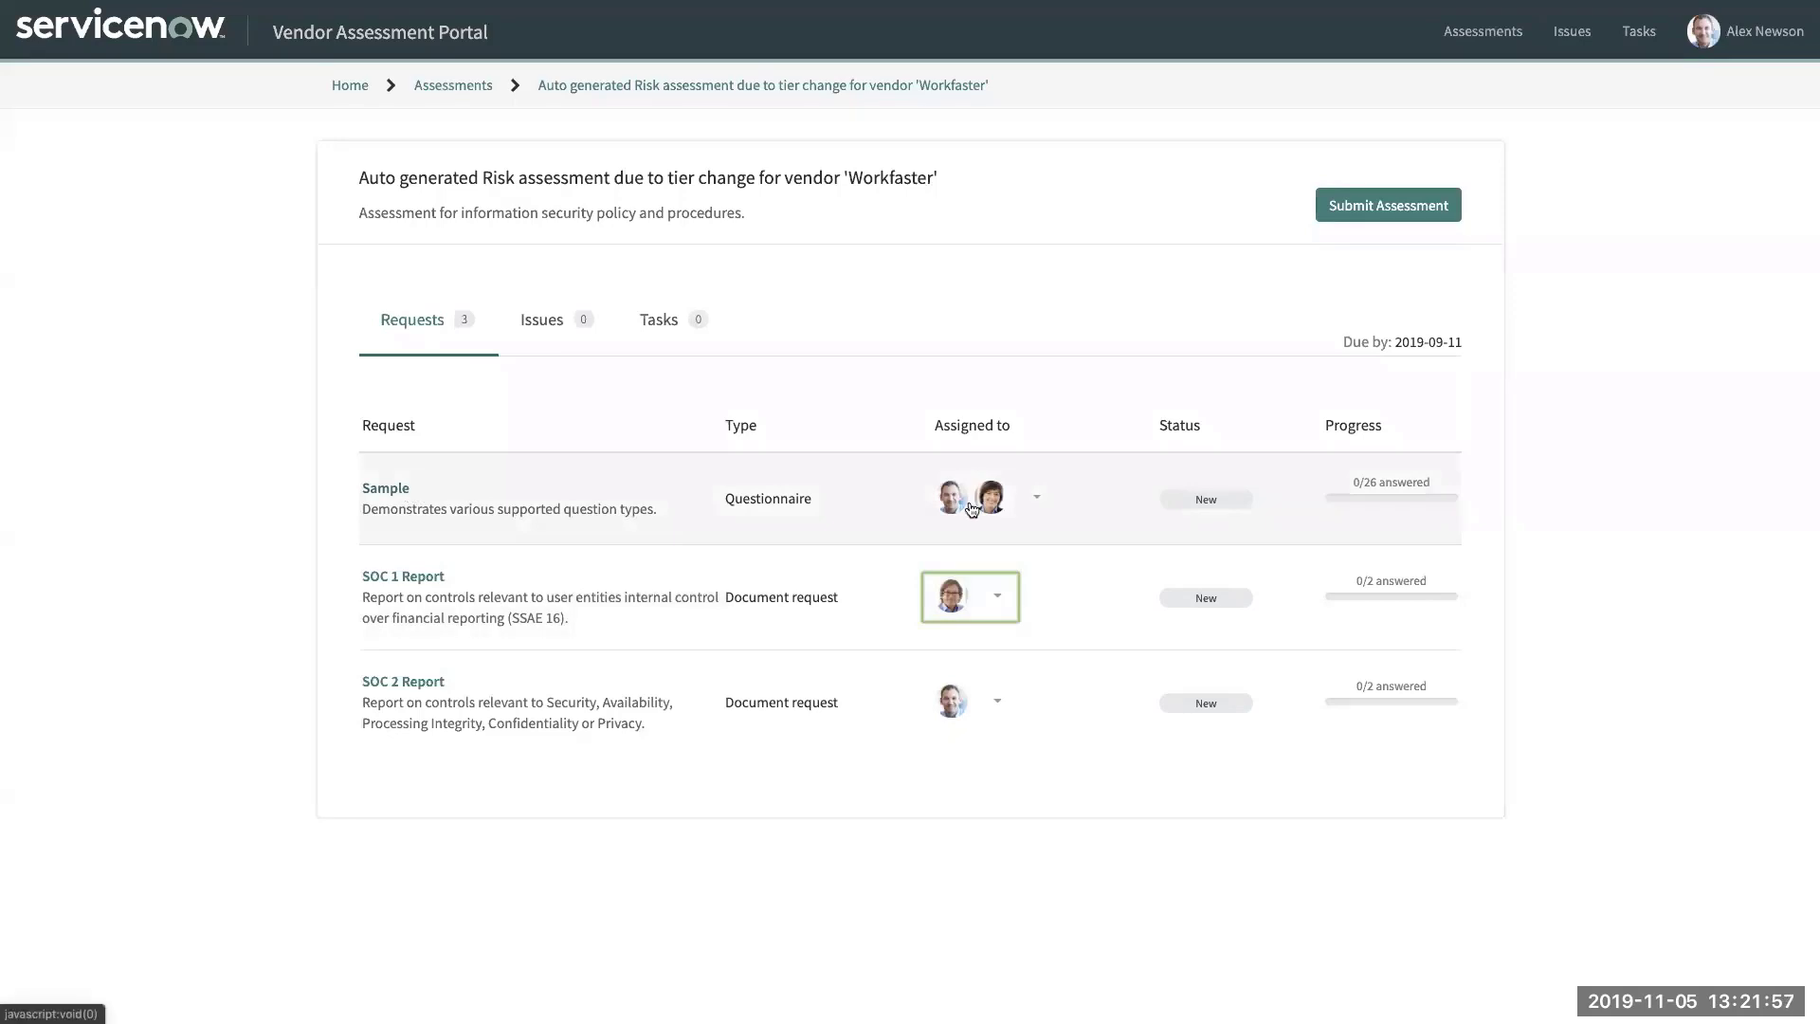
# Open the Sample questionnaire, try the follow-up and unanswered filters, and view Notes and Comments.
pyautogui.click(372, 494)
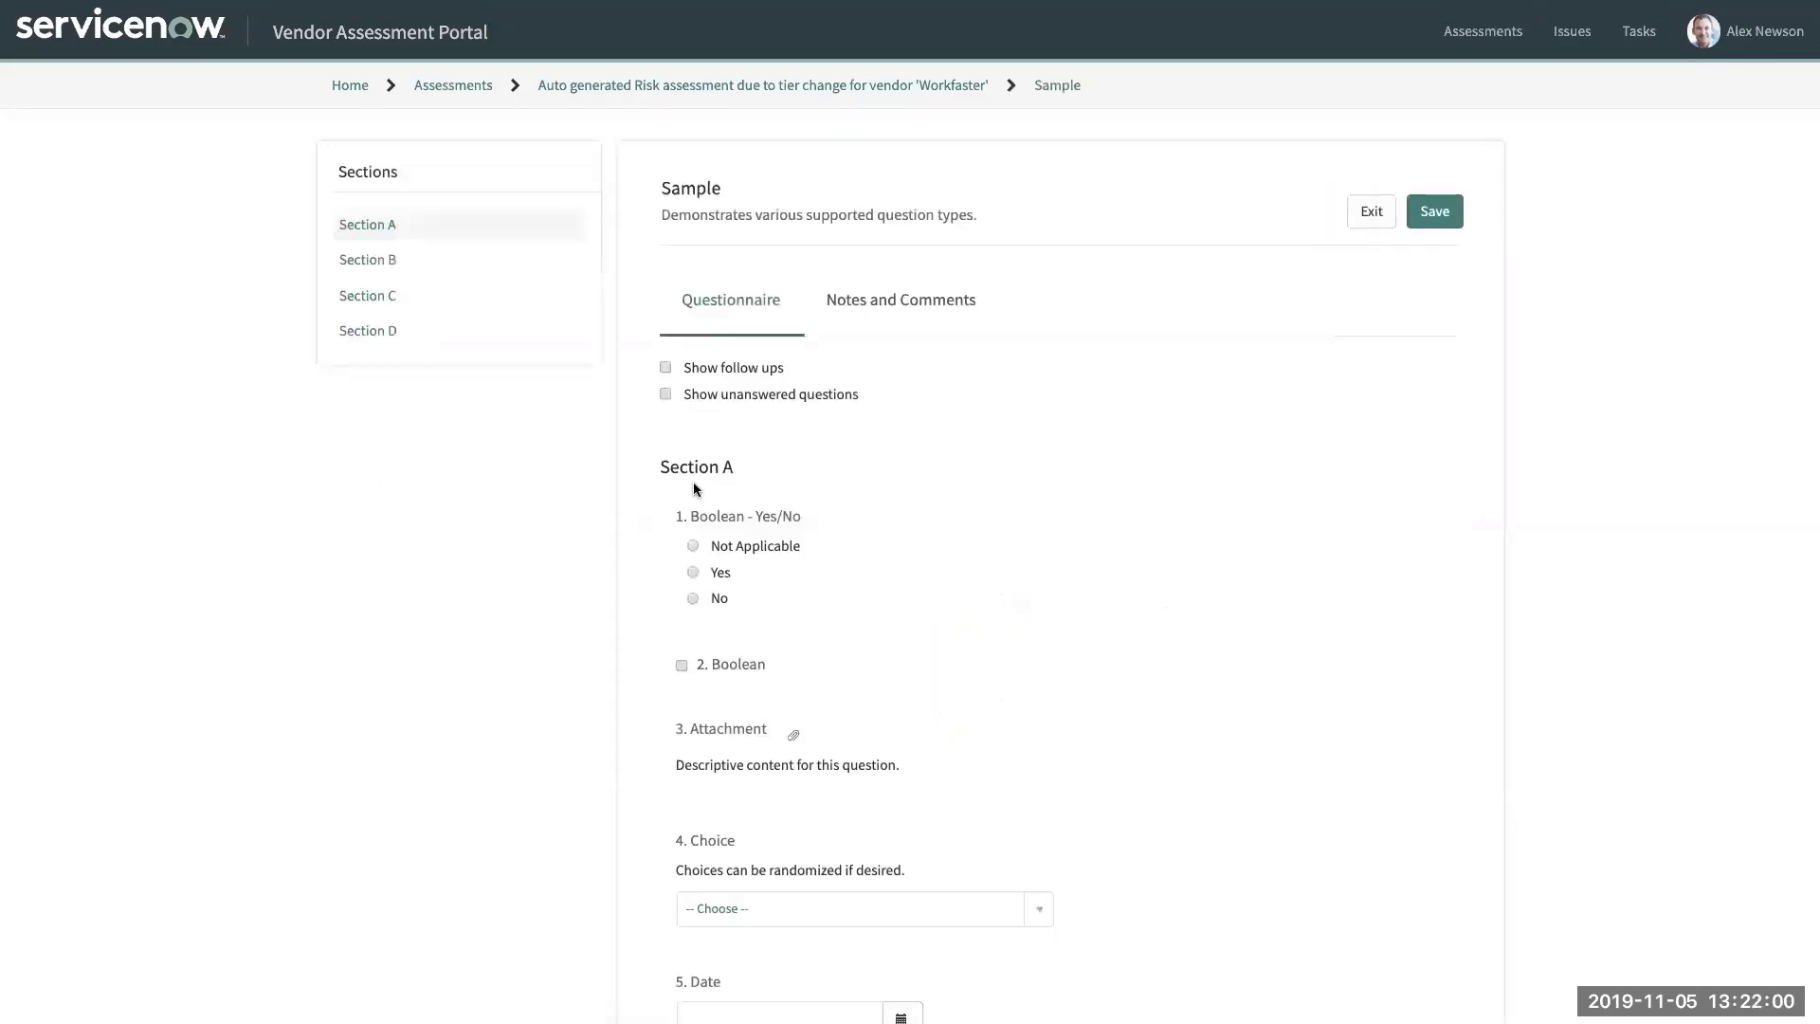
pyautogui.click(667, 369)
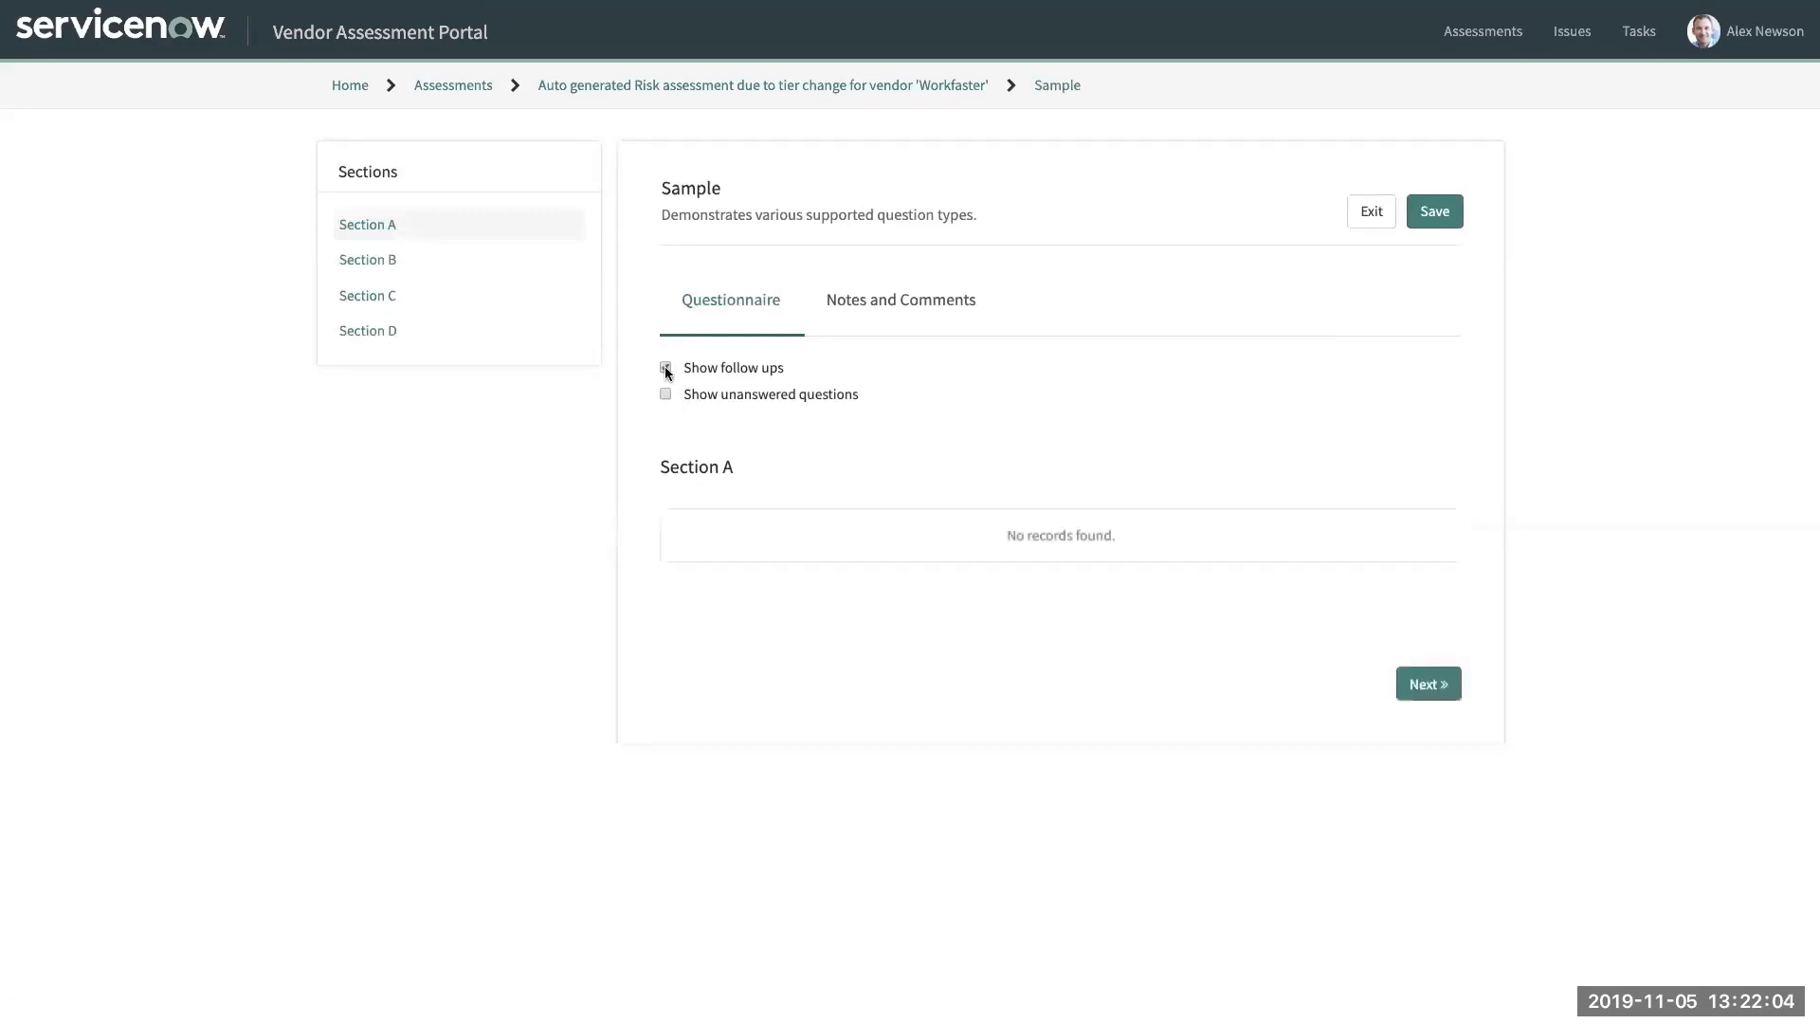
pyautogui.click(666, 369)
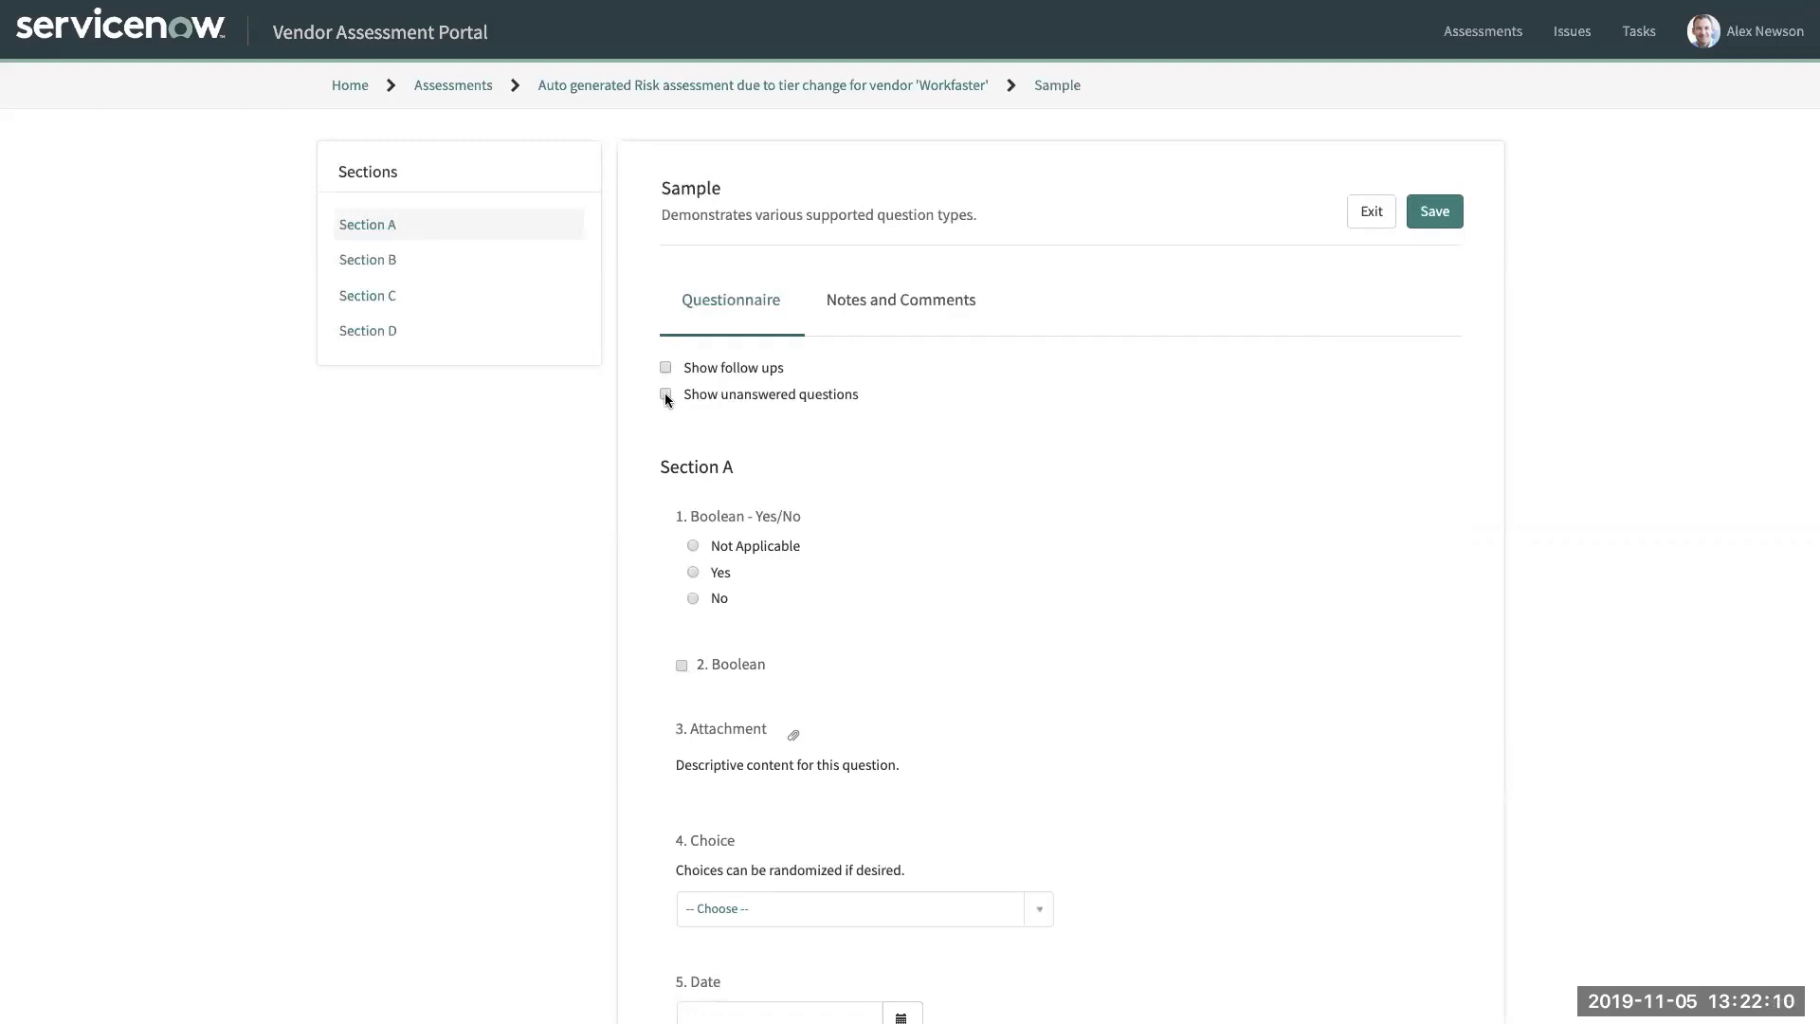
pyautogui.click(666, 395)
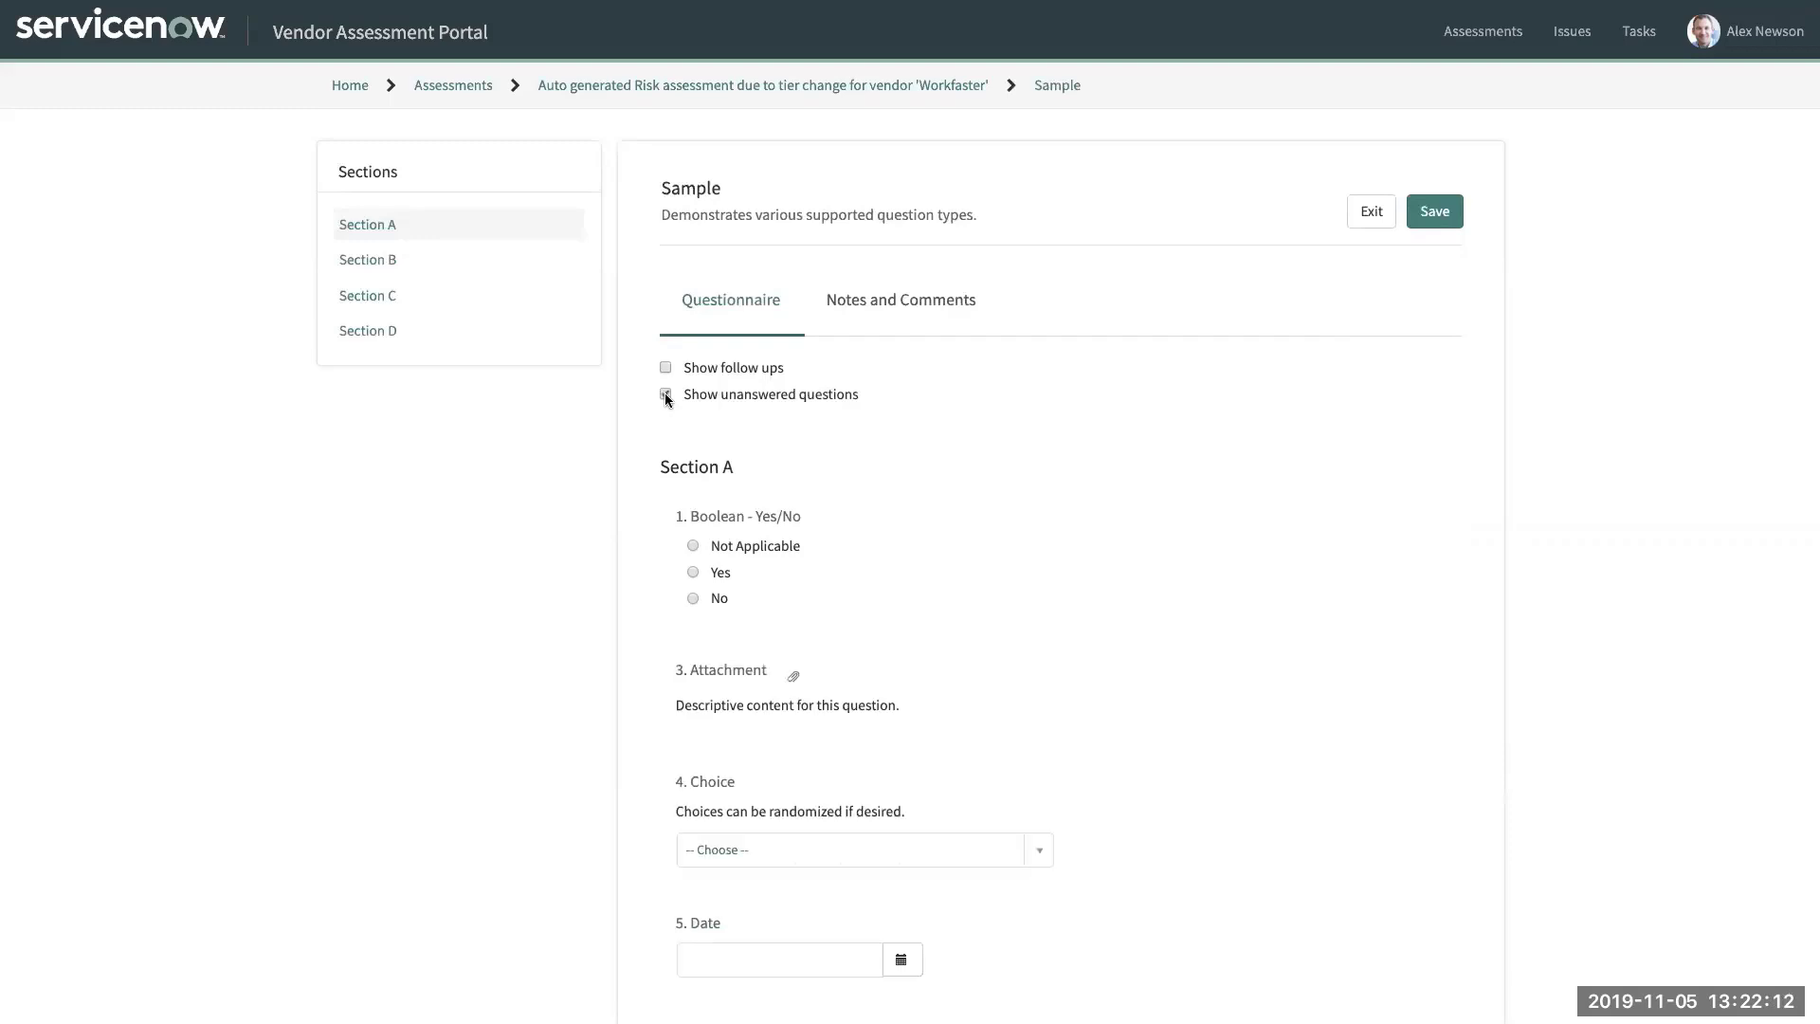
pyautogui.click(666, 395)
pyautogui.click(887, 299)
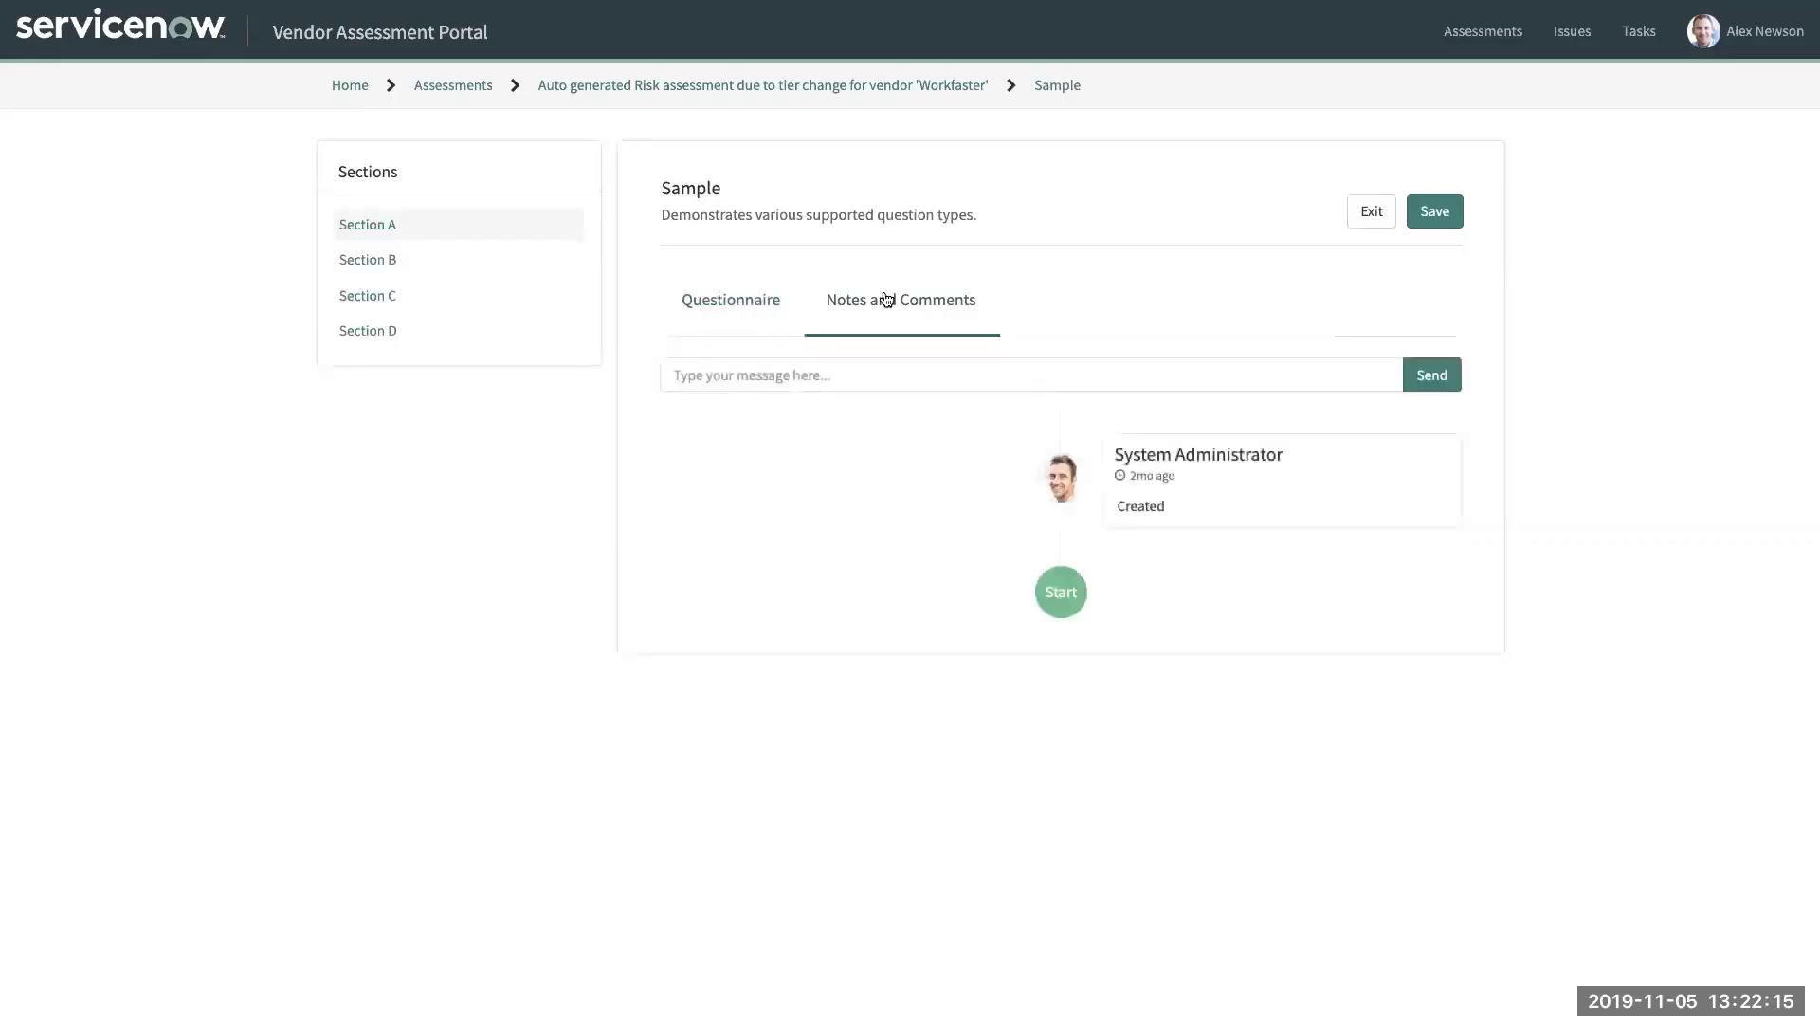
pyautogui.click(827, 369)
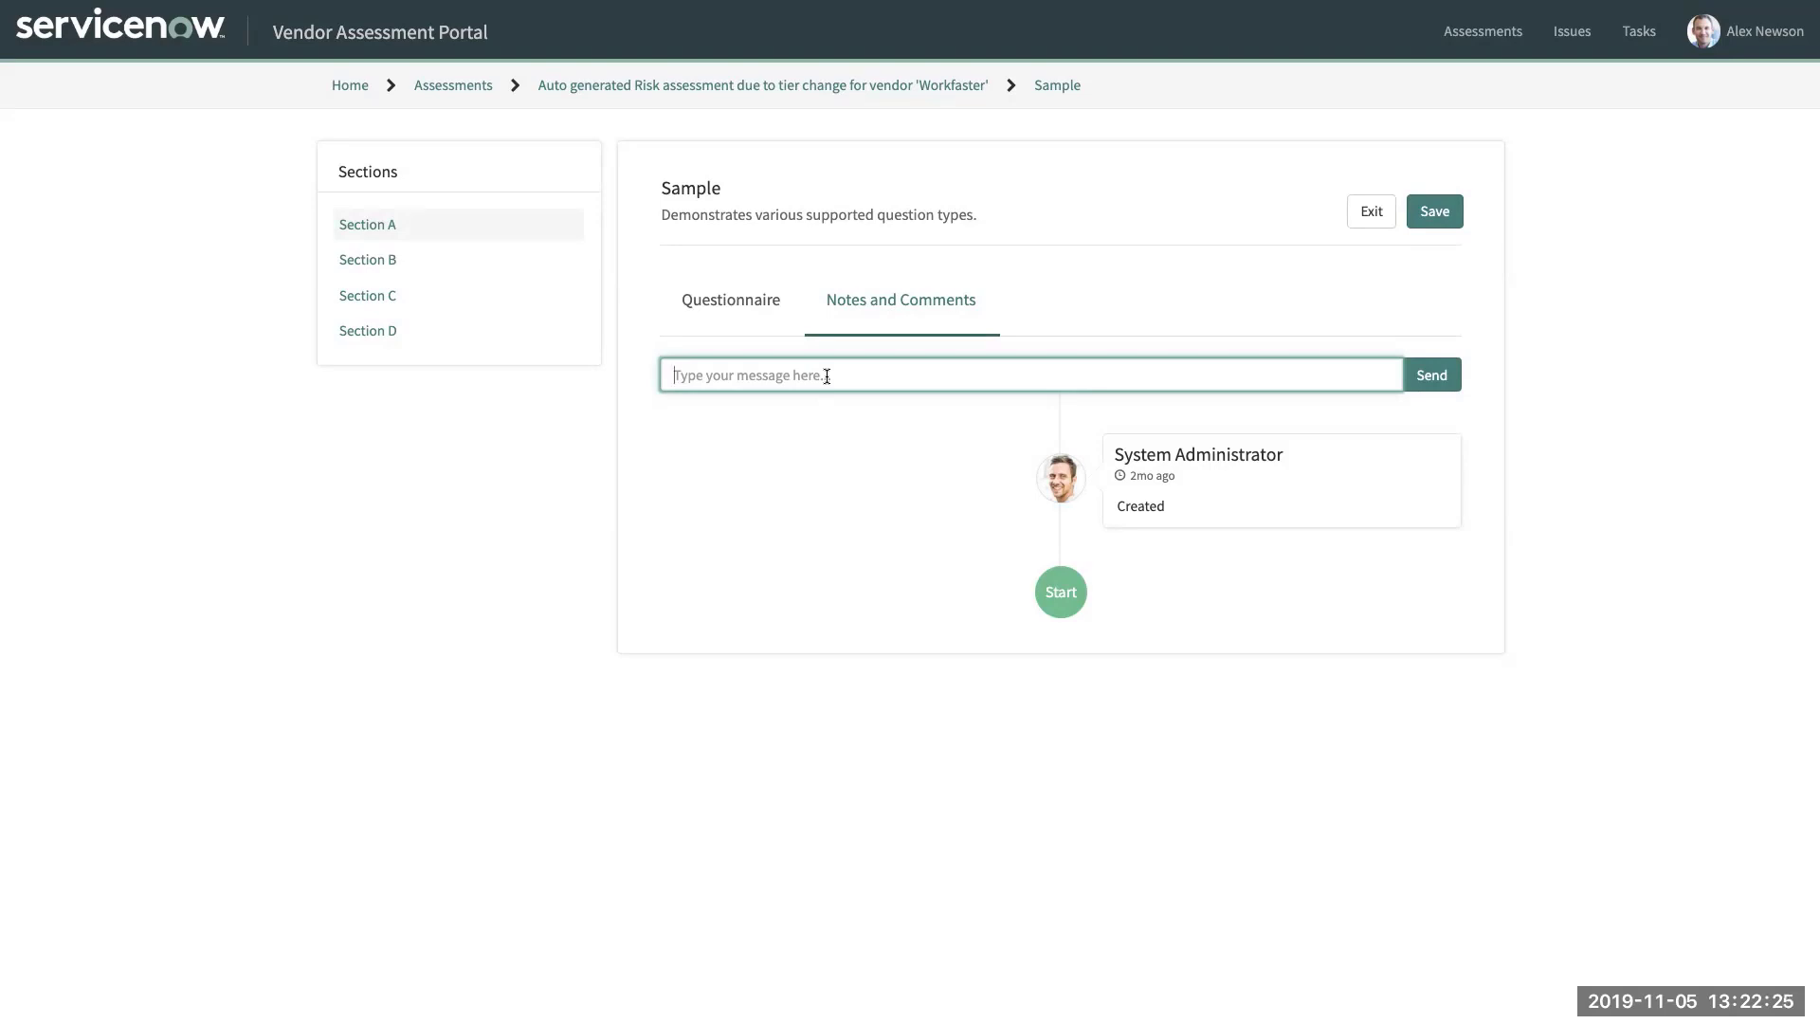
# Return to the questions and answer question 1 as Not Applicable.
pyautogui.click(771, 327)
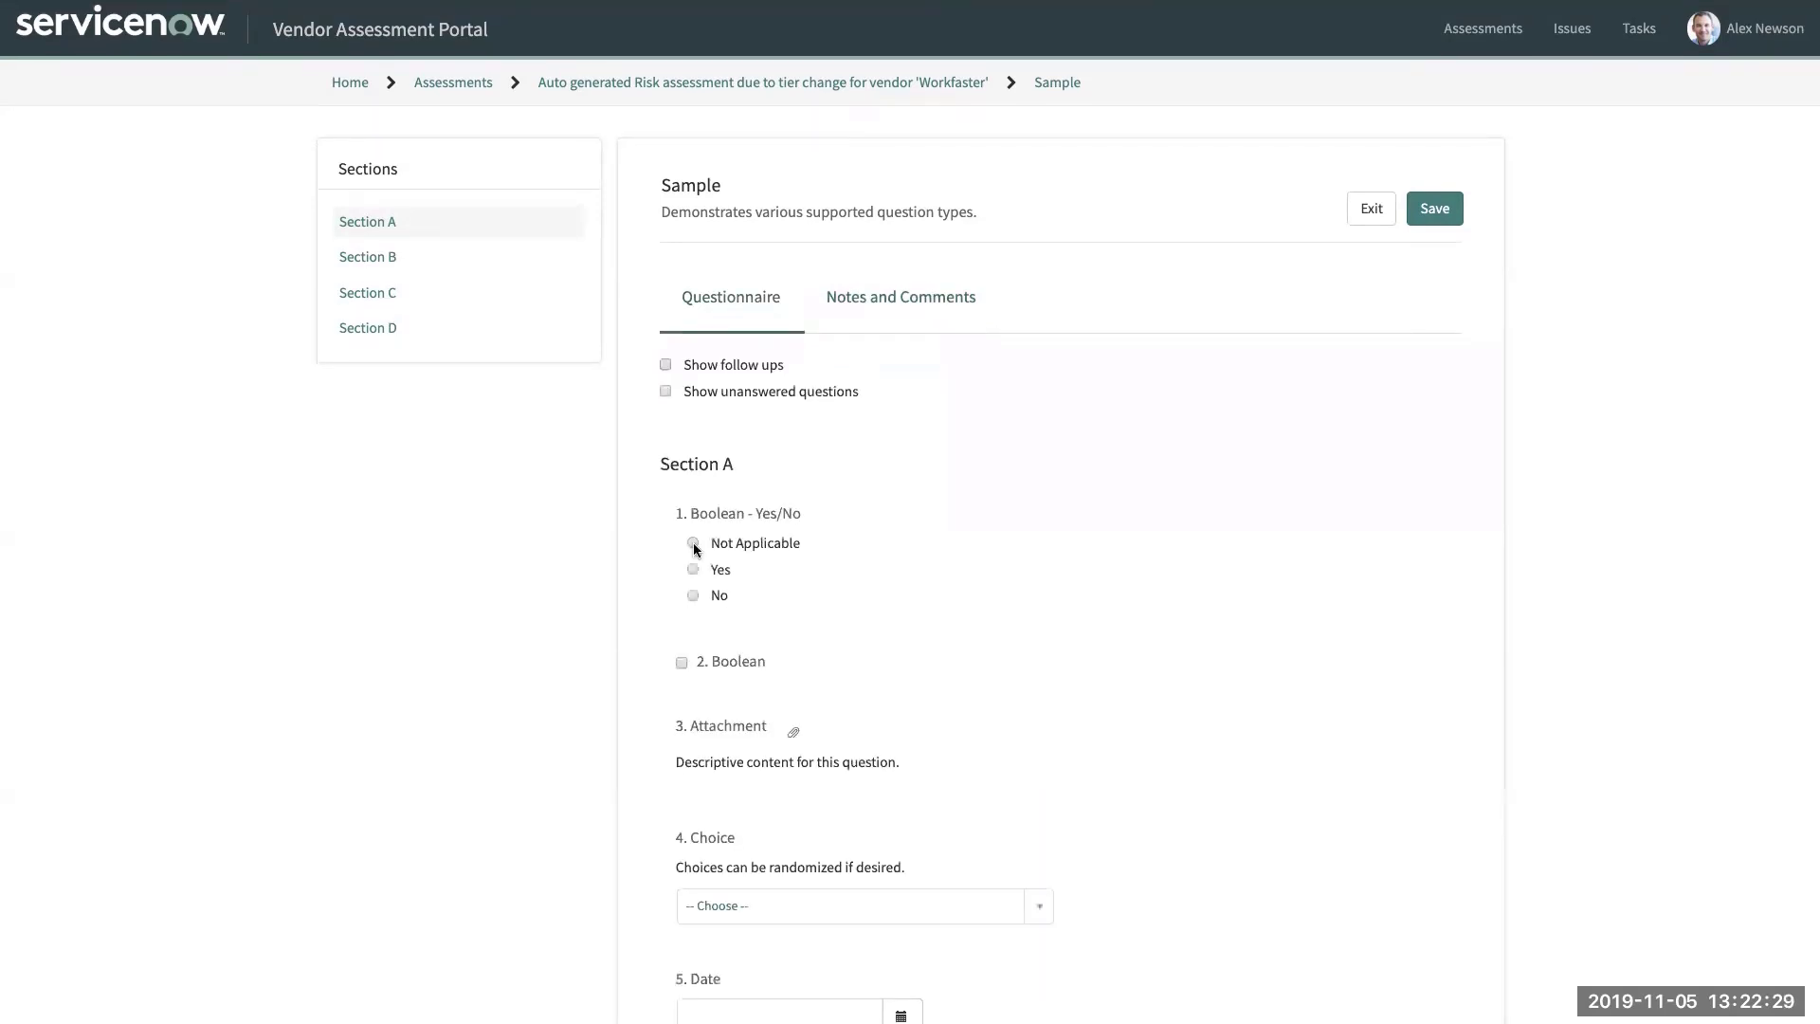
pyautogui.click(694, 546)
pyautogui.scroll(-2, 694, 546)
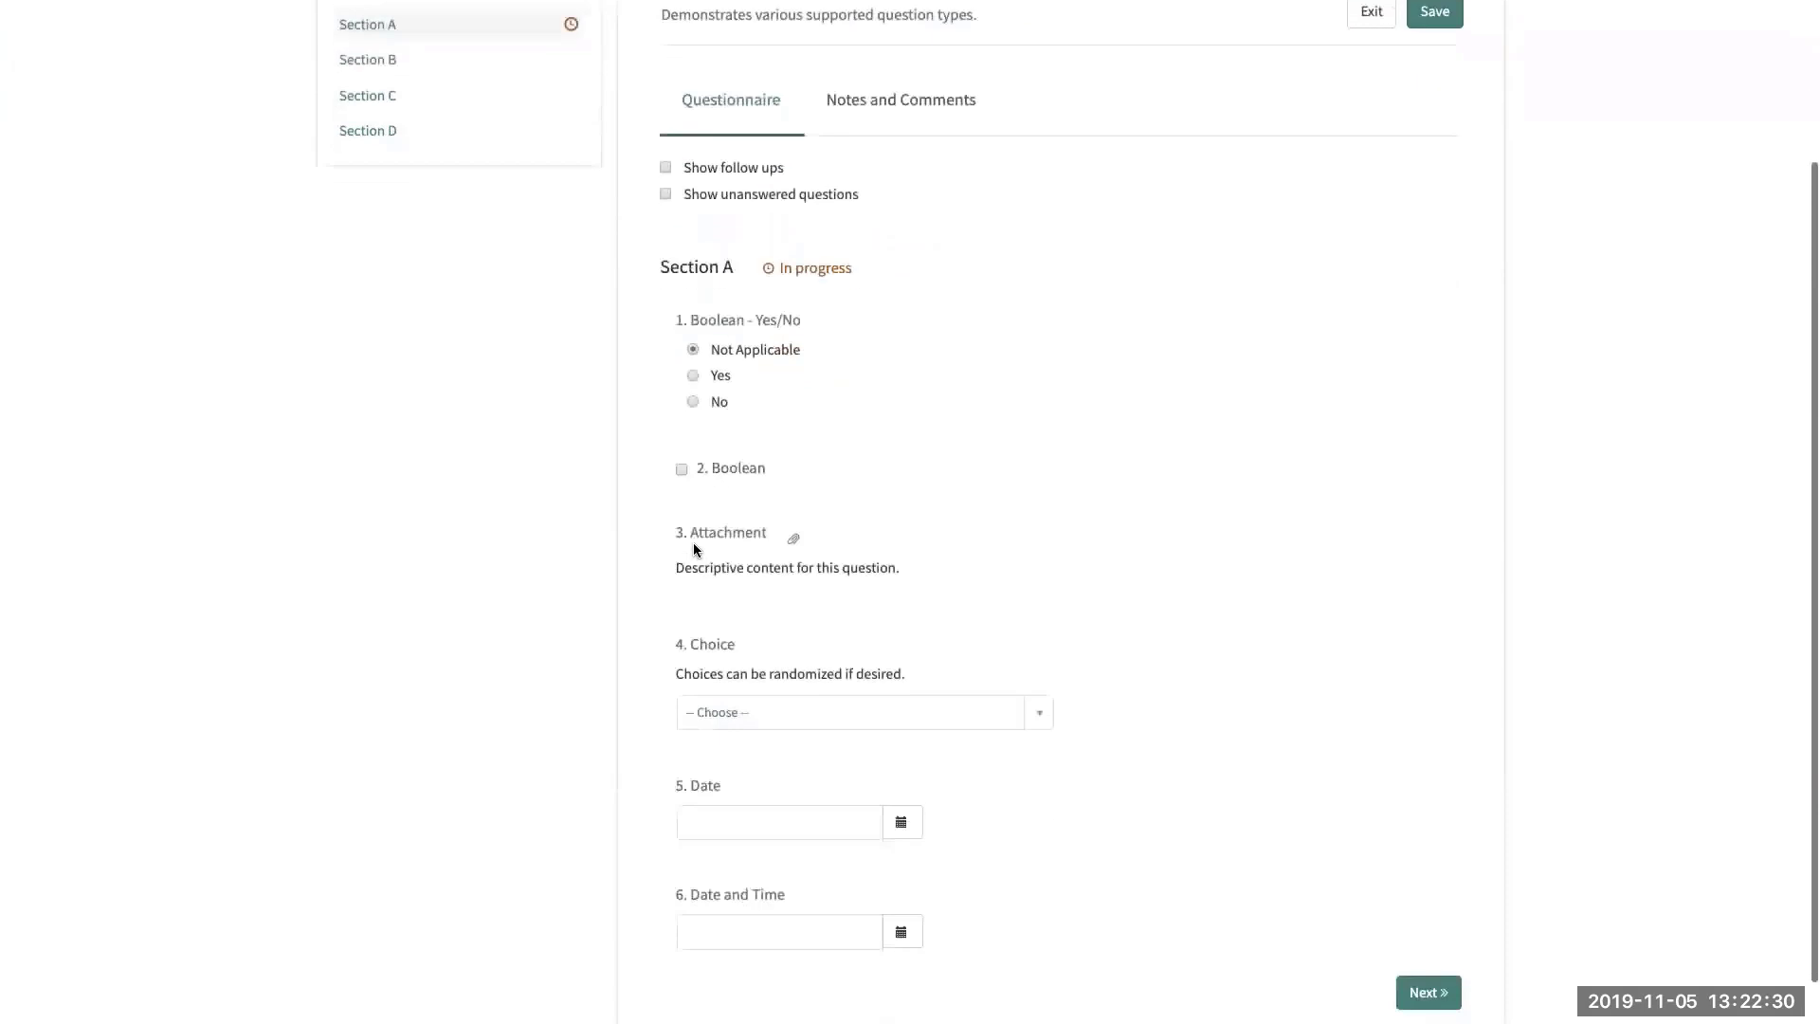
pyautogui.click(681, 470)
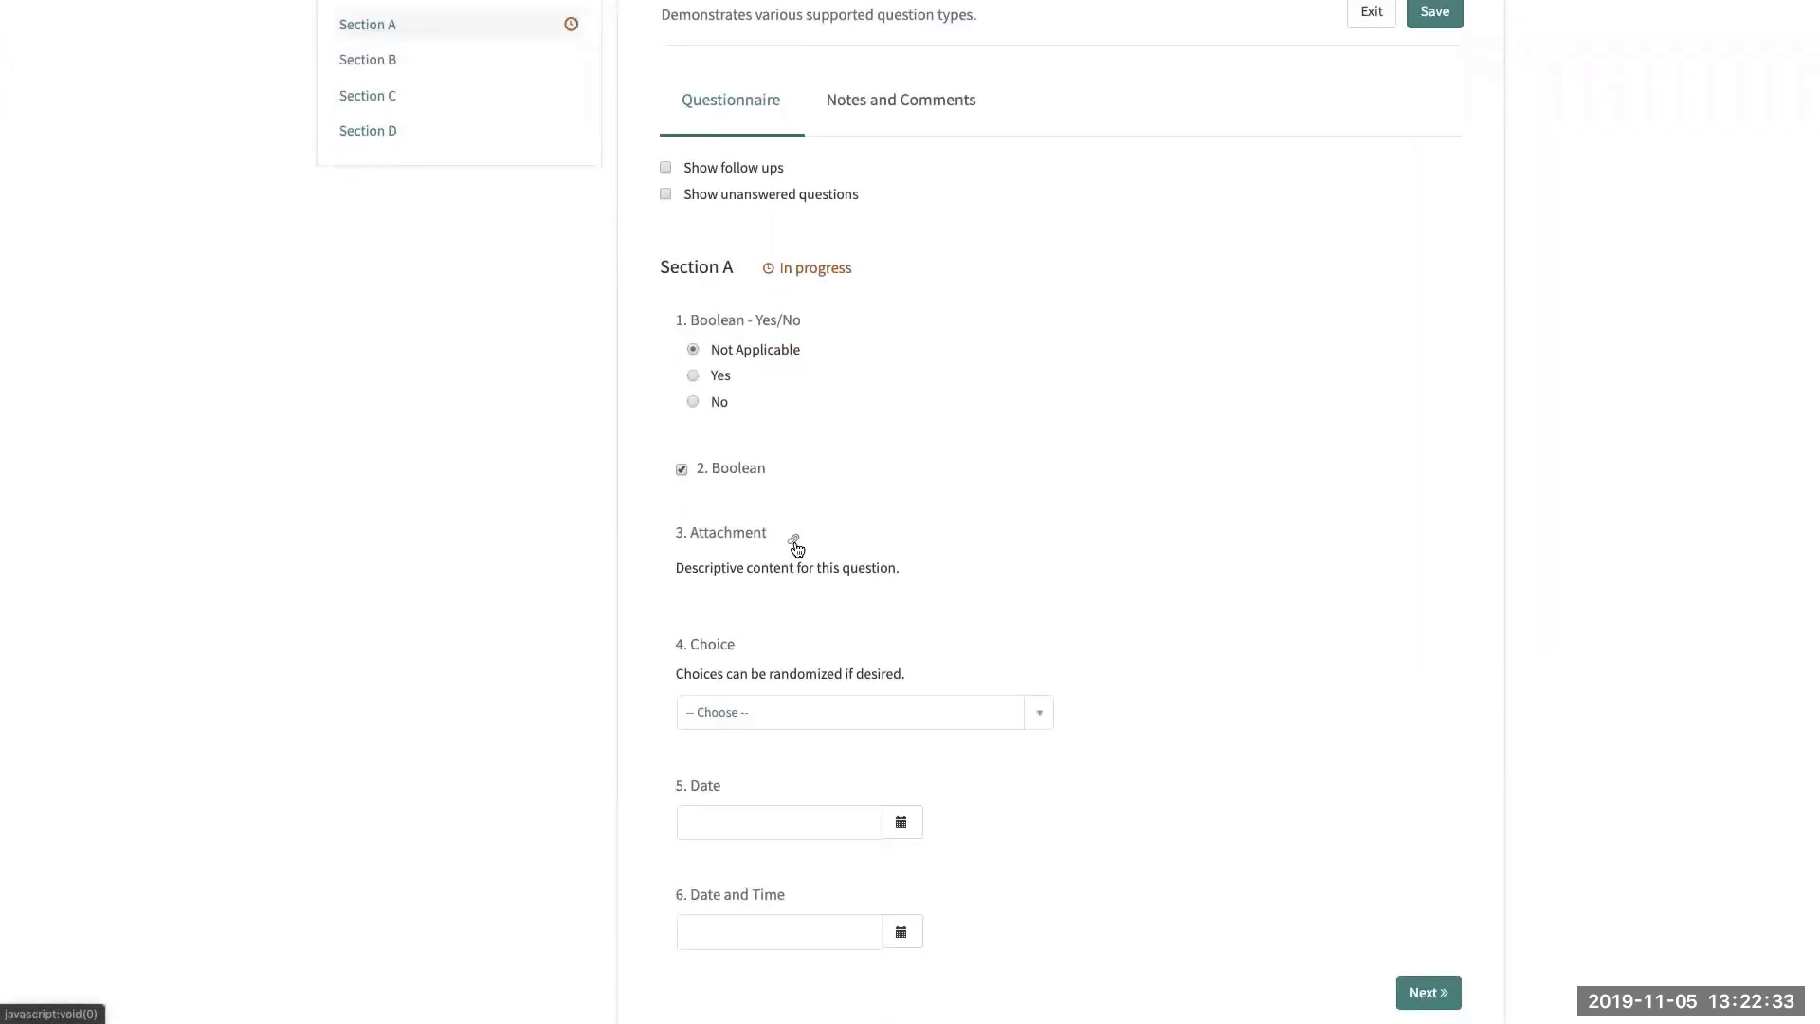
pyautogui.scroll(-1, 728, 565)
pyautogui.scroll(3, 730, 564)
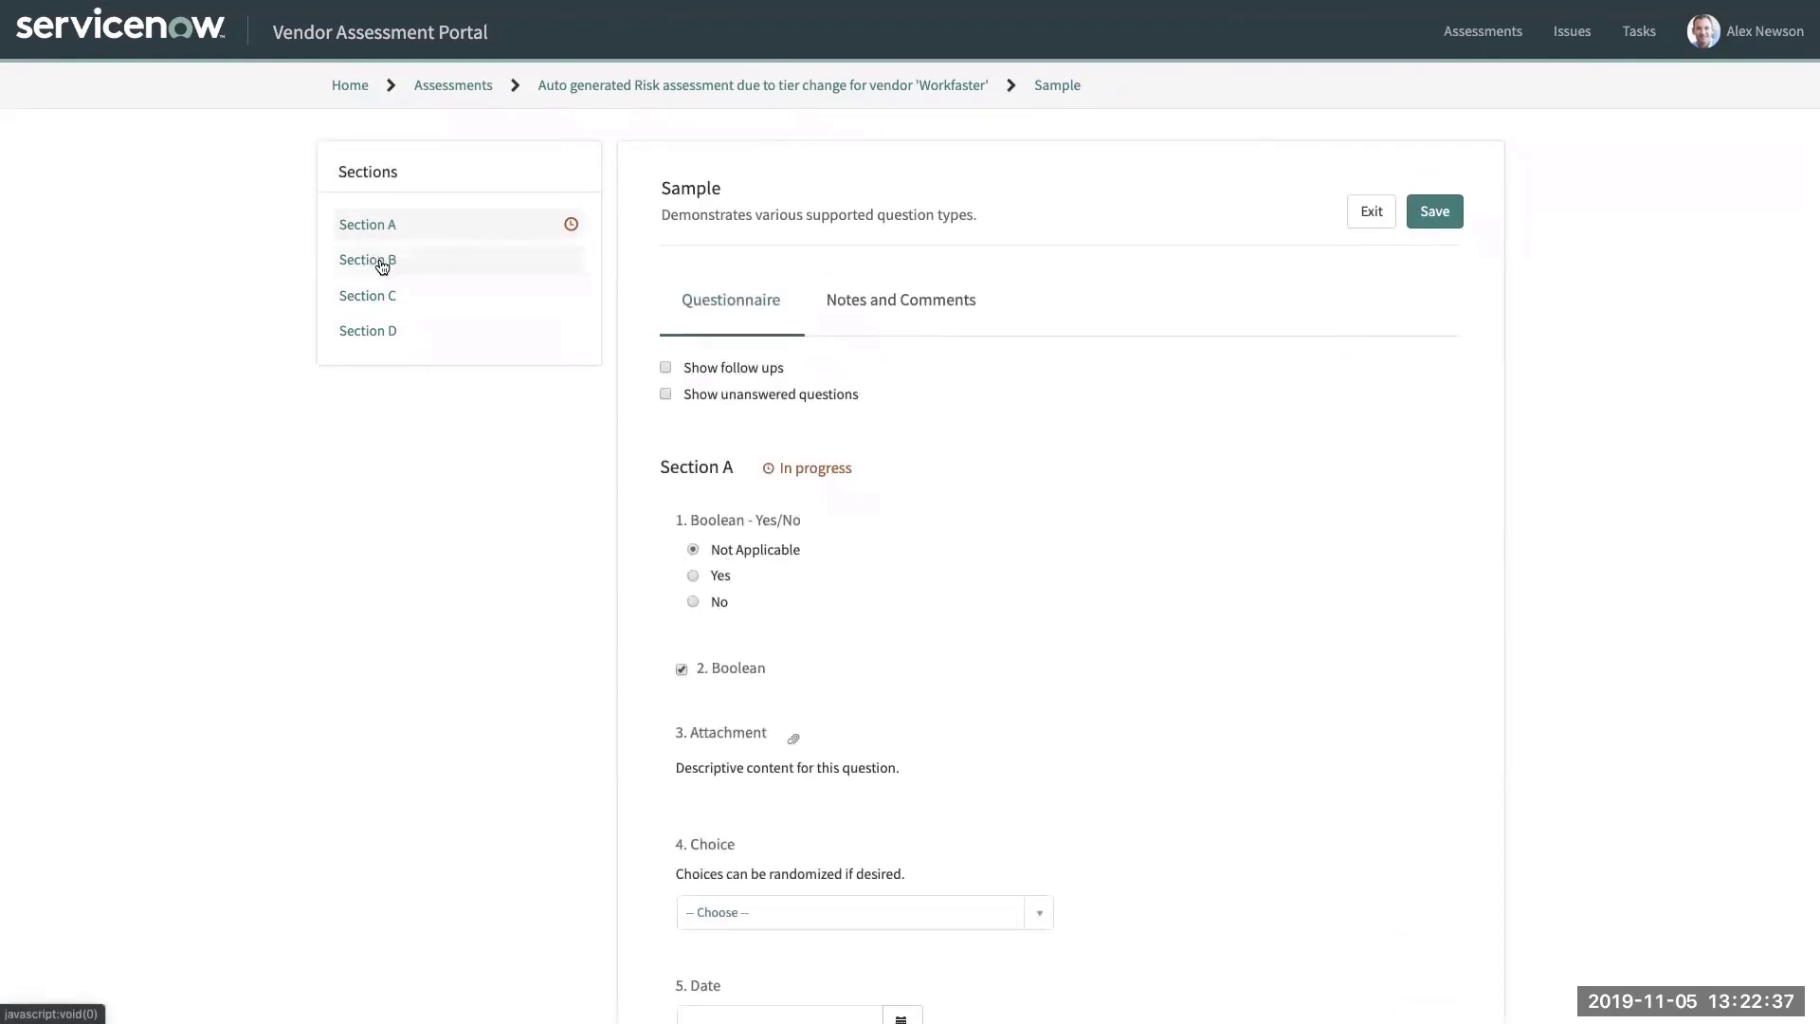
# Look through Sections B and D, then save the questionnaire responses.
pyautogui.click(377, 263)
pyautogui.click(389, 332)
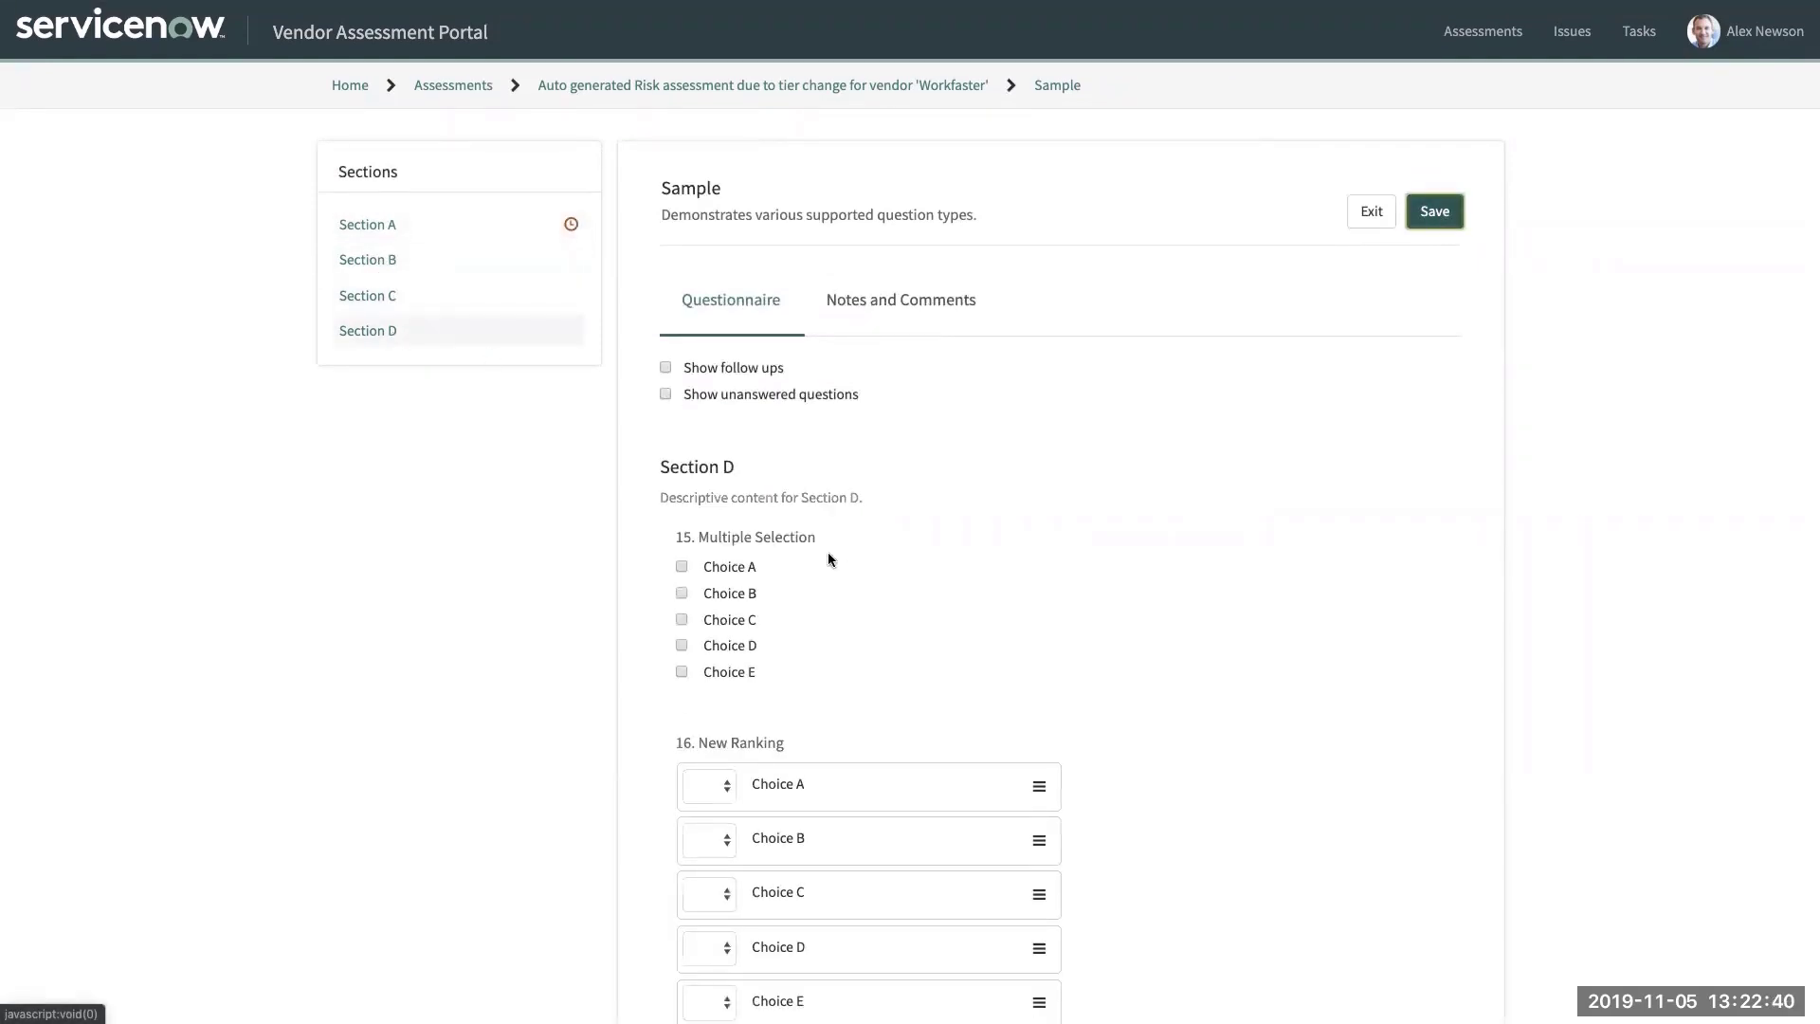
pyautogui.scroll(-3, 816, 549)
pyautogui.scroll(3, 816, 546)
pyautogui.click(1435, 211)
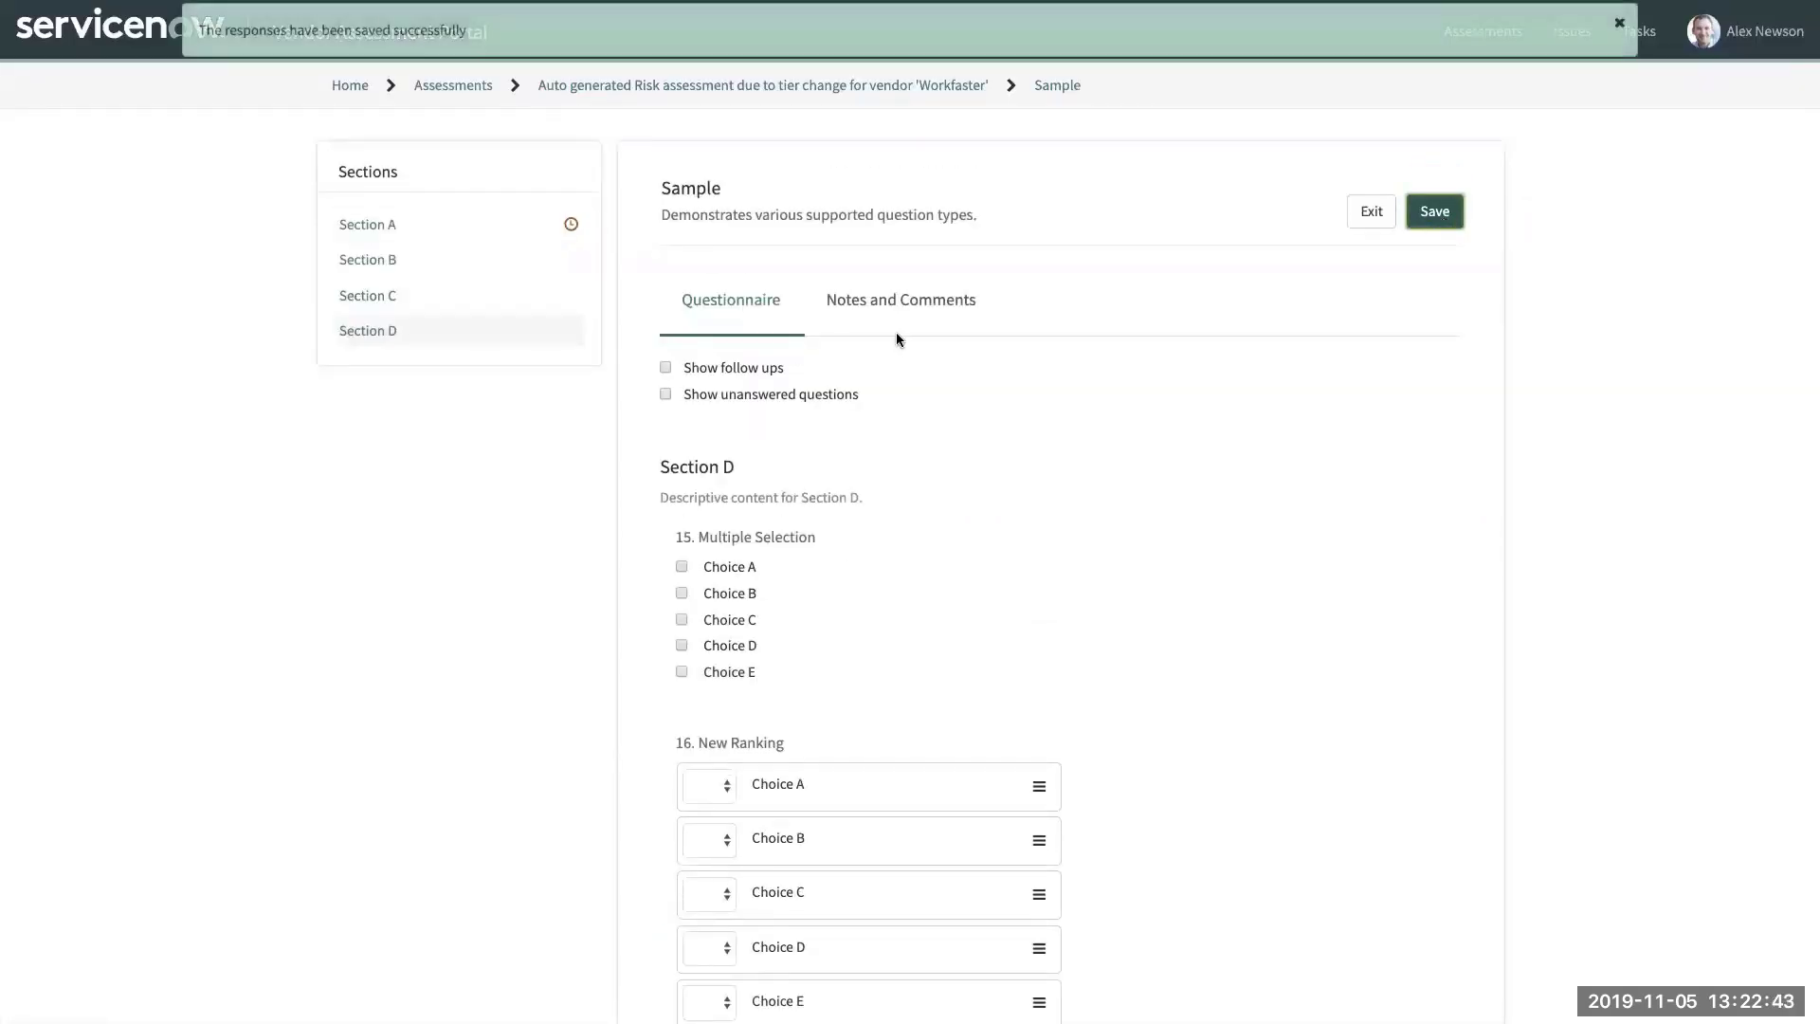
# Go back to the tier-change assessment overview and check its Issues and Tasks tabs, both empty.
pyautogui.click(605, 87)
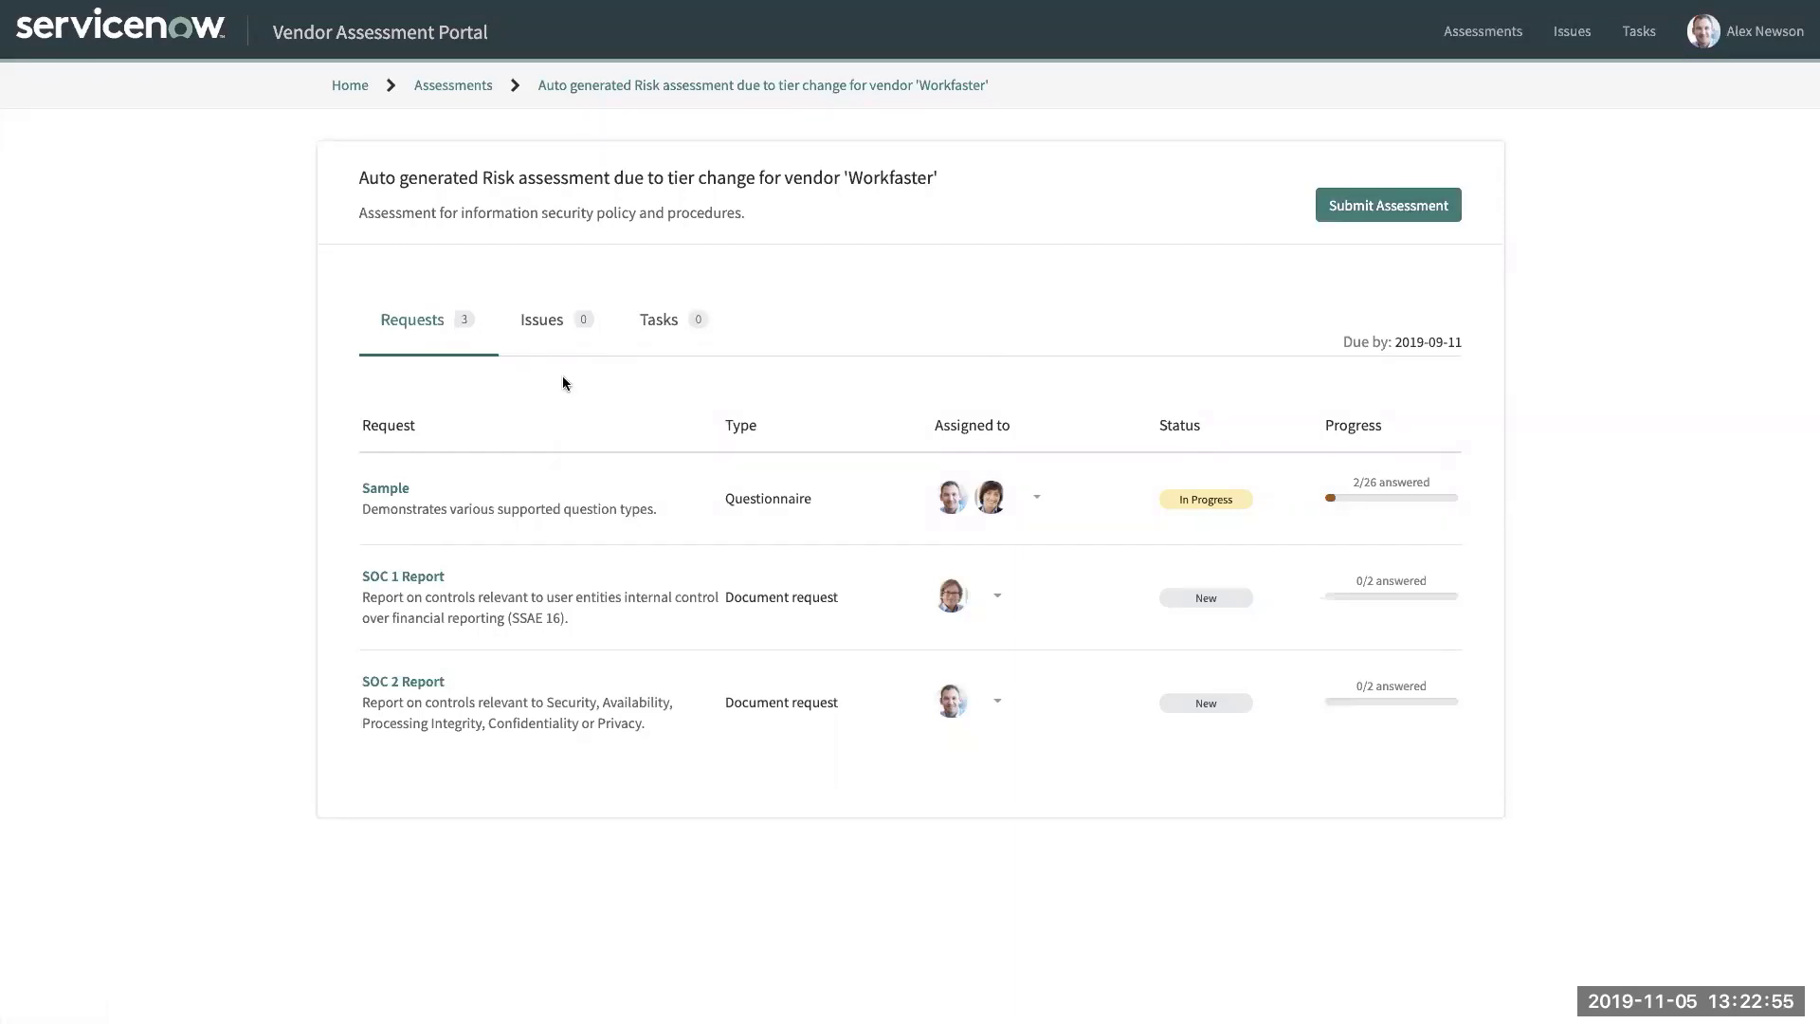
pyautogui.click(654, 320)
pyautogui.click(389, 322)
pyautogui.click(554, 320)
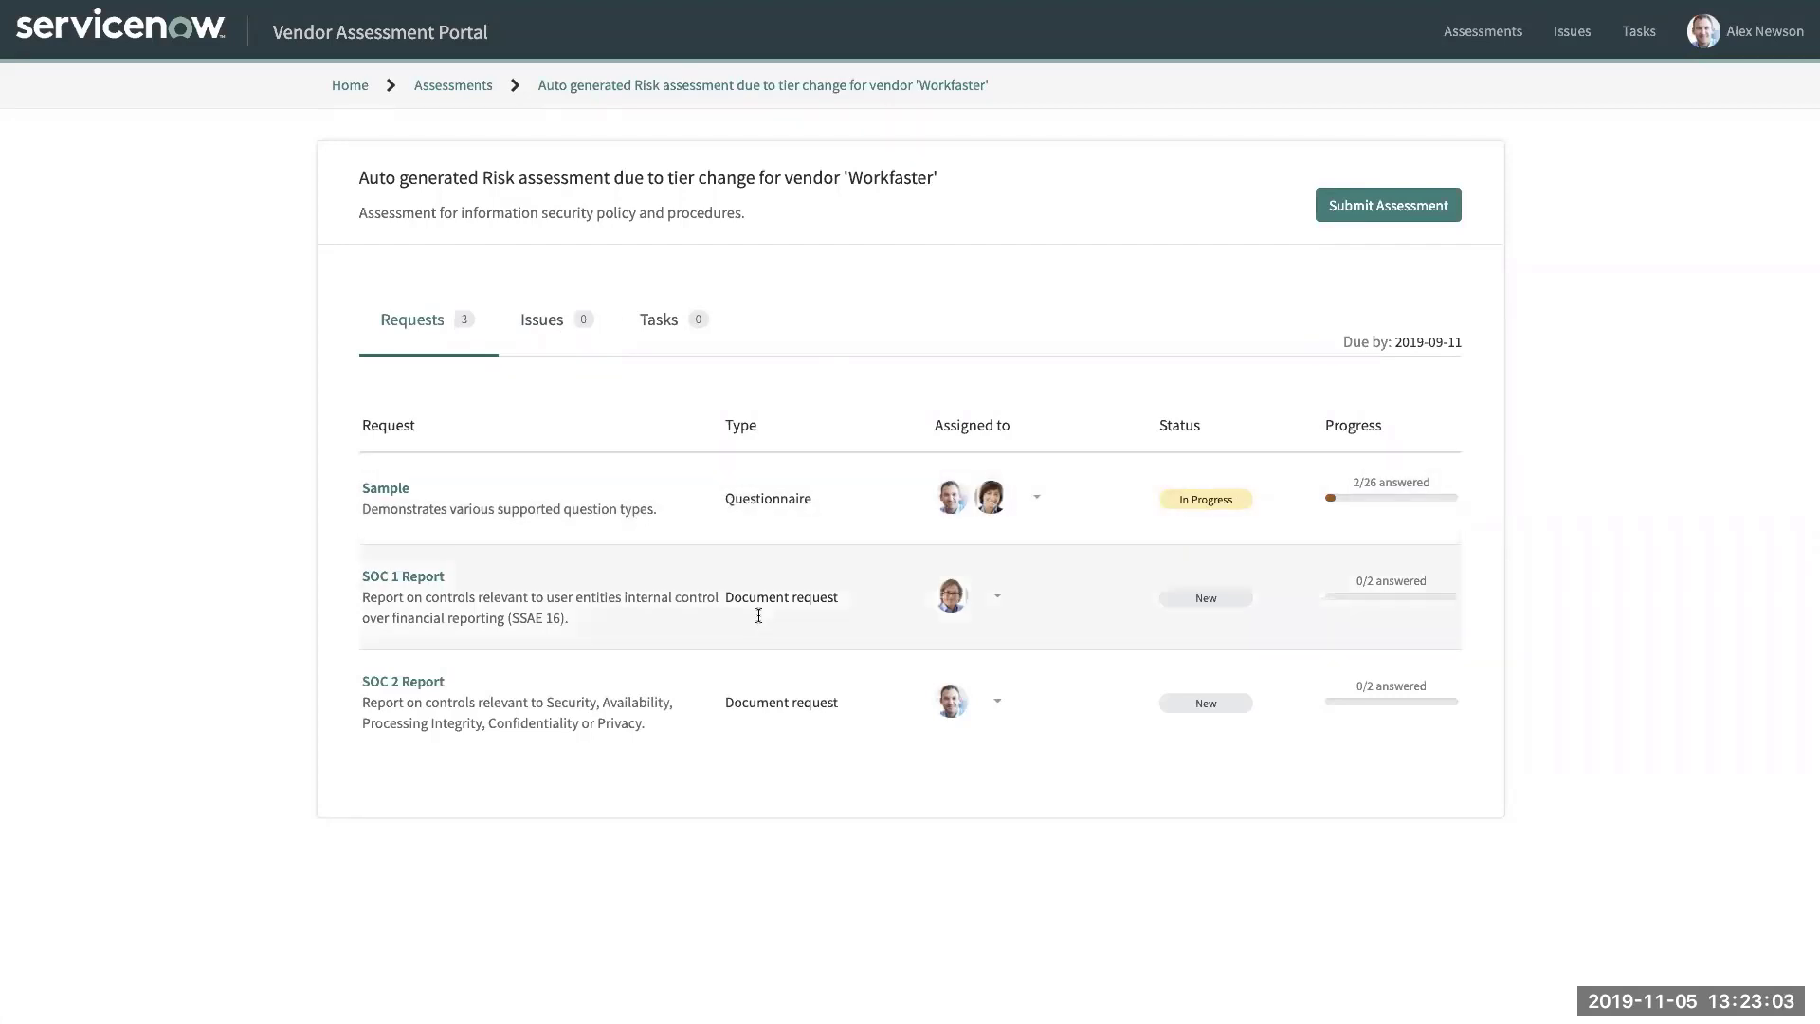
pyautogui.click(663, 331)
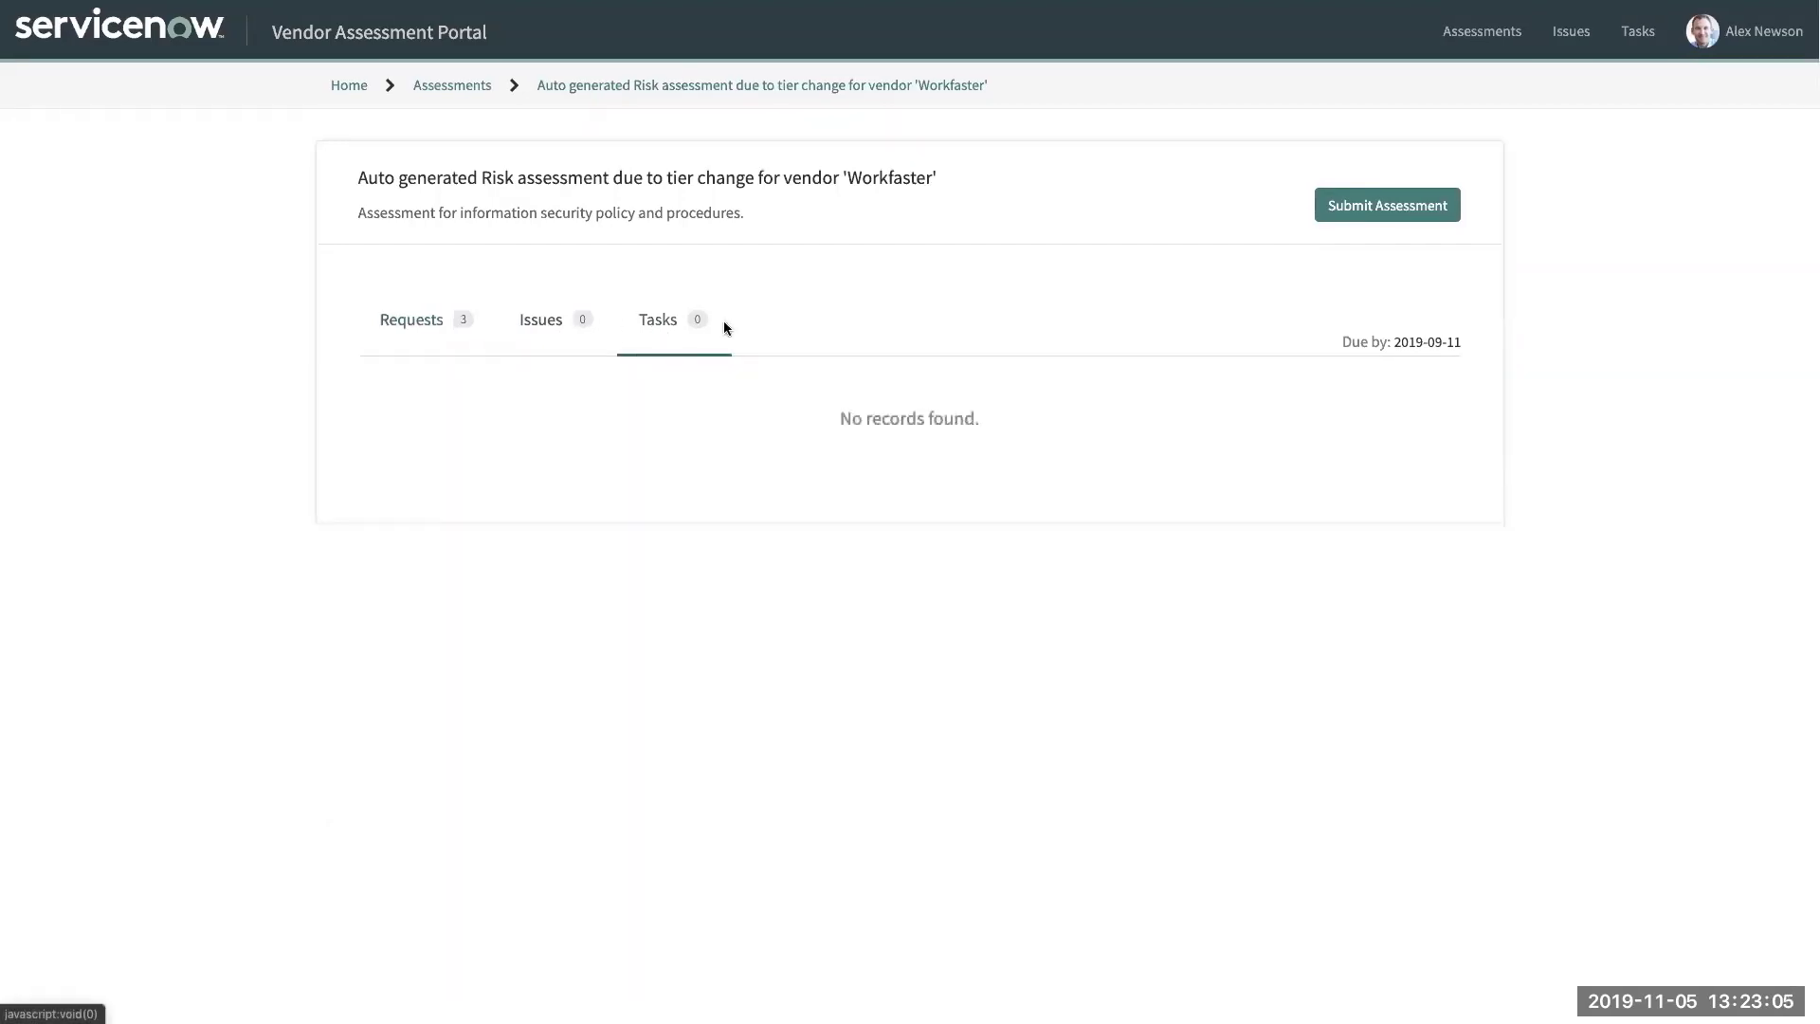
# Assign issue VRI0001006 to yourself, then list Workfaster's two open tasks under VRI0001007.
pyautogui.click(1561, 55)
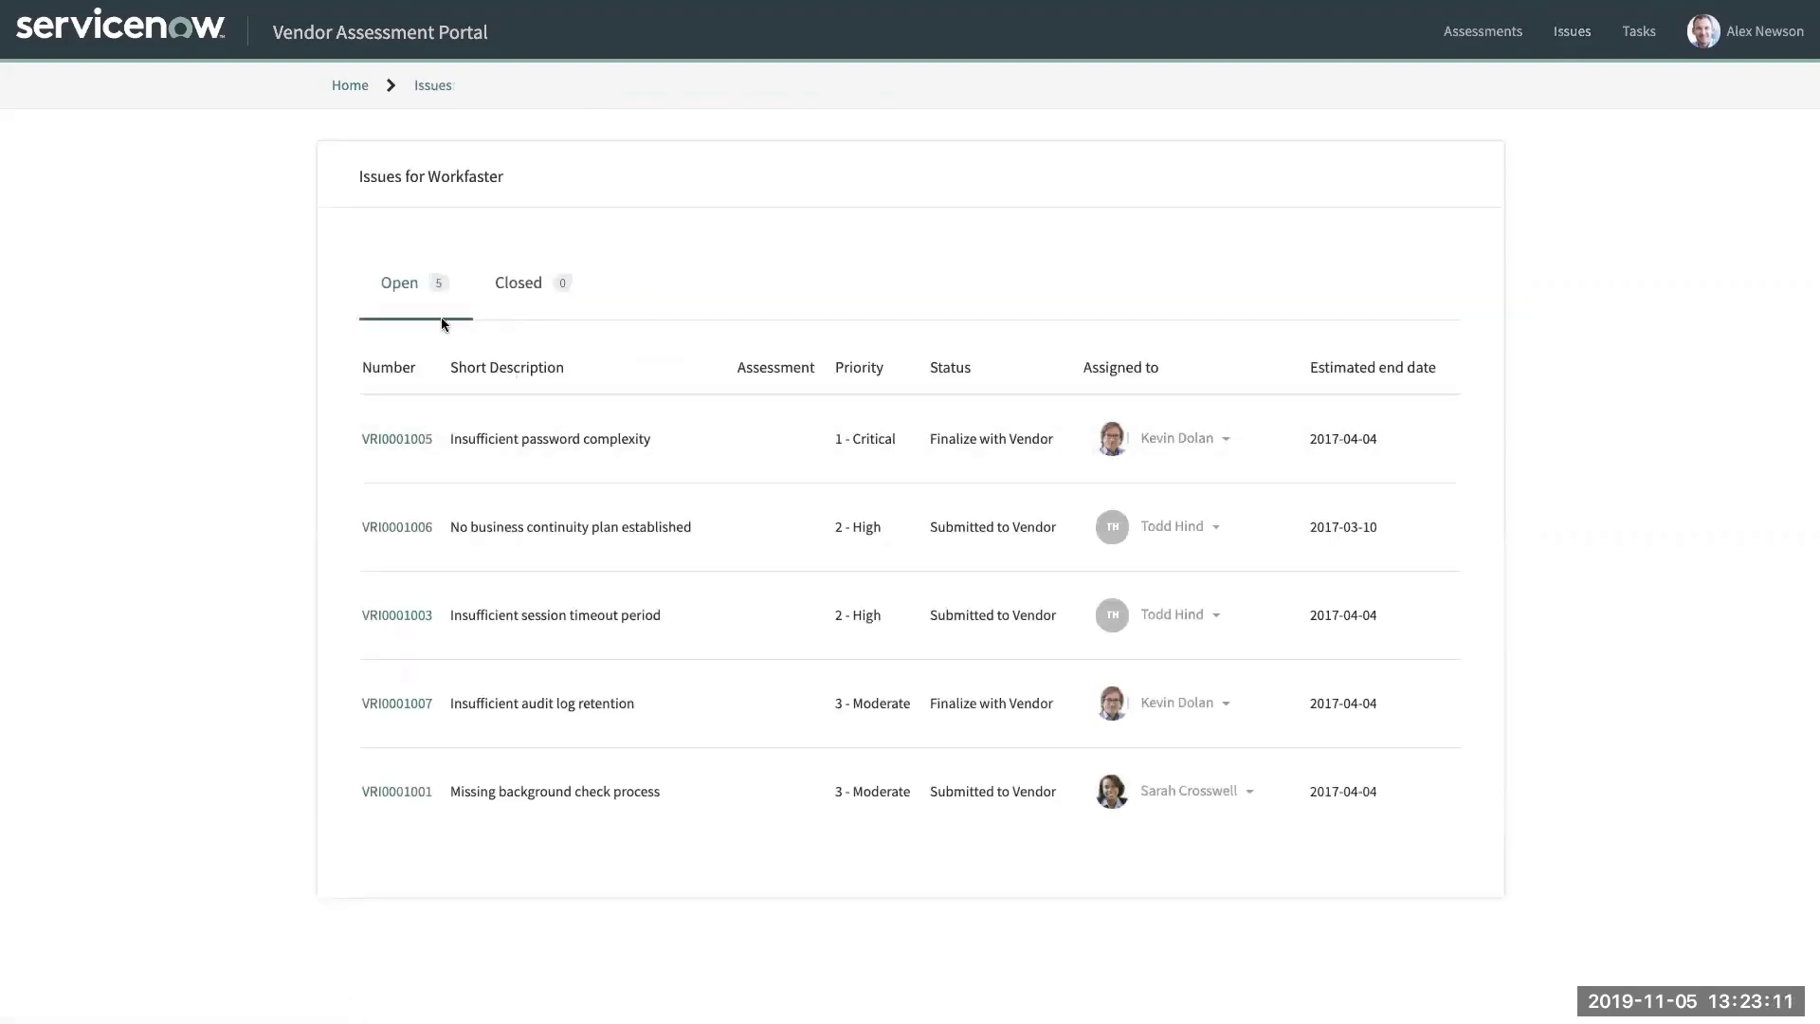
pyautogui.click(1214, 527)
pyautogui.click(1159, 664)
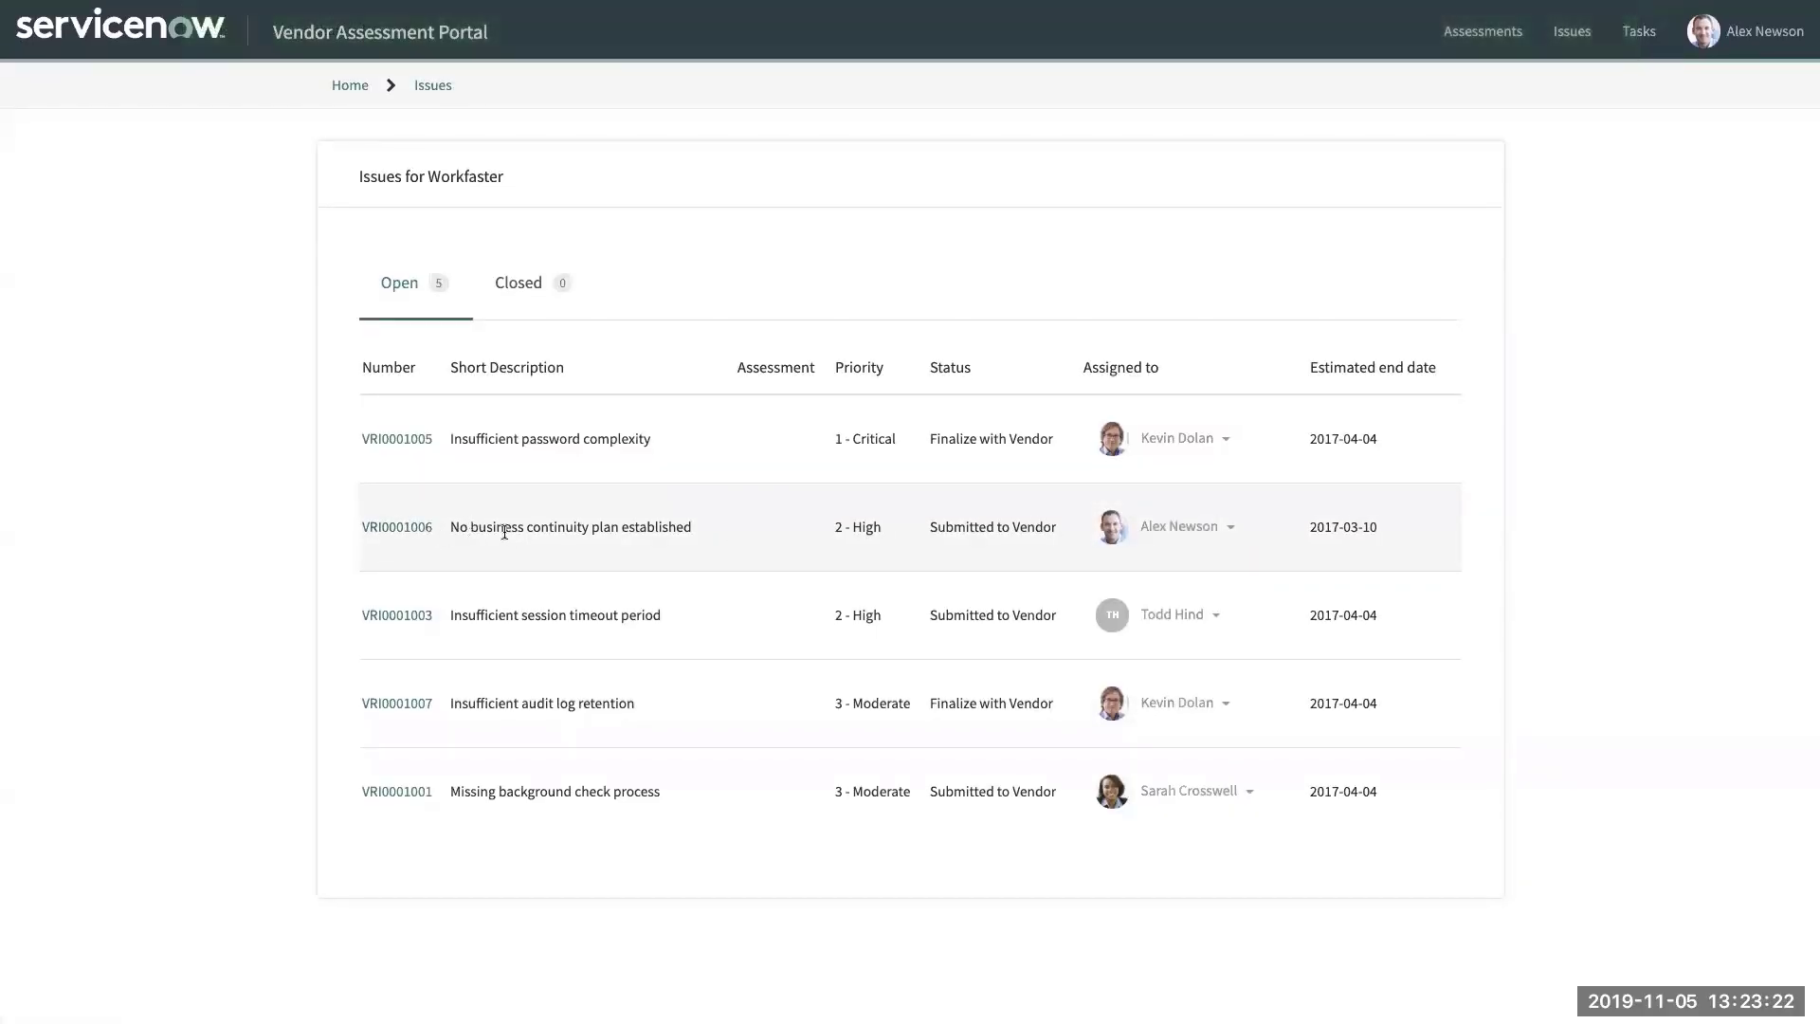
pyautogui.click(1629, 50)
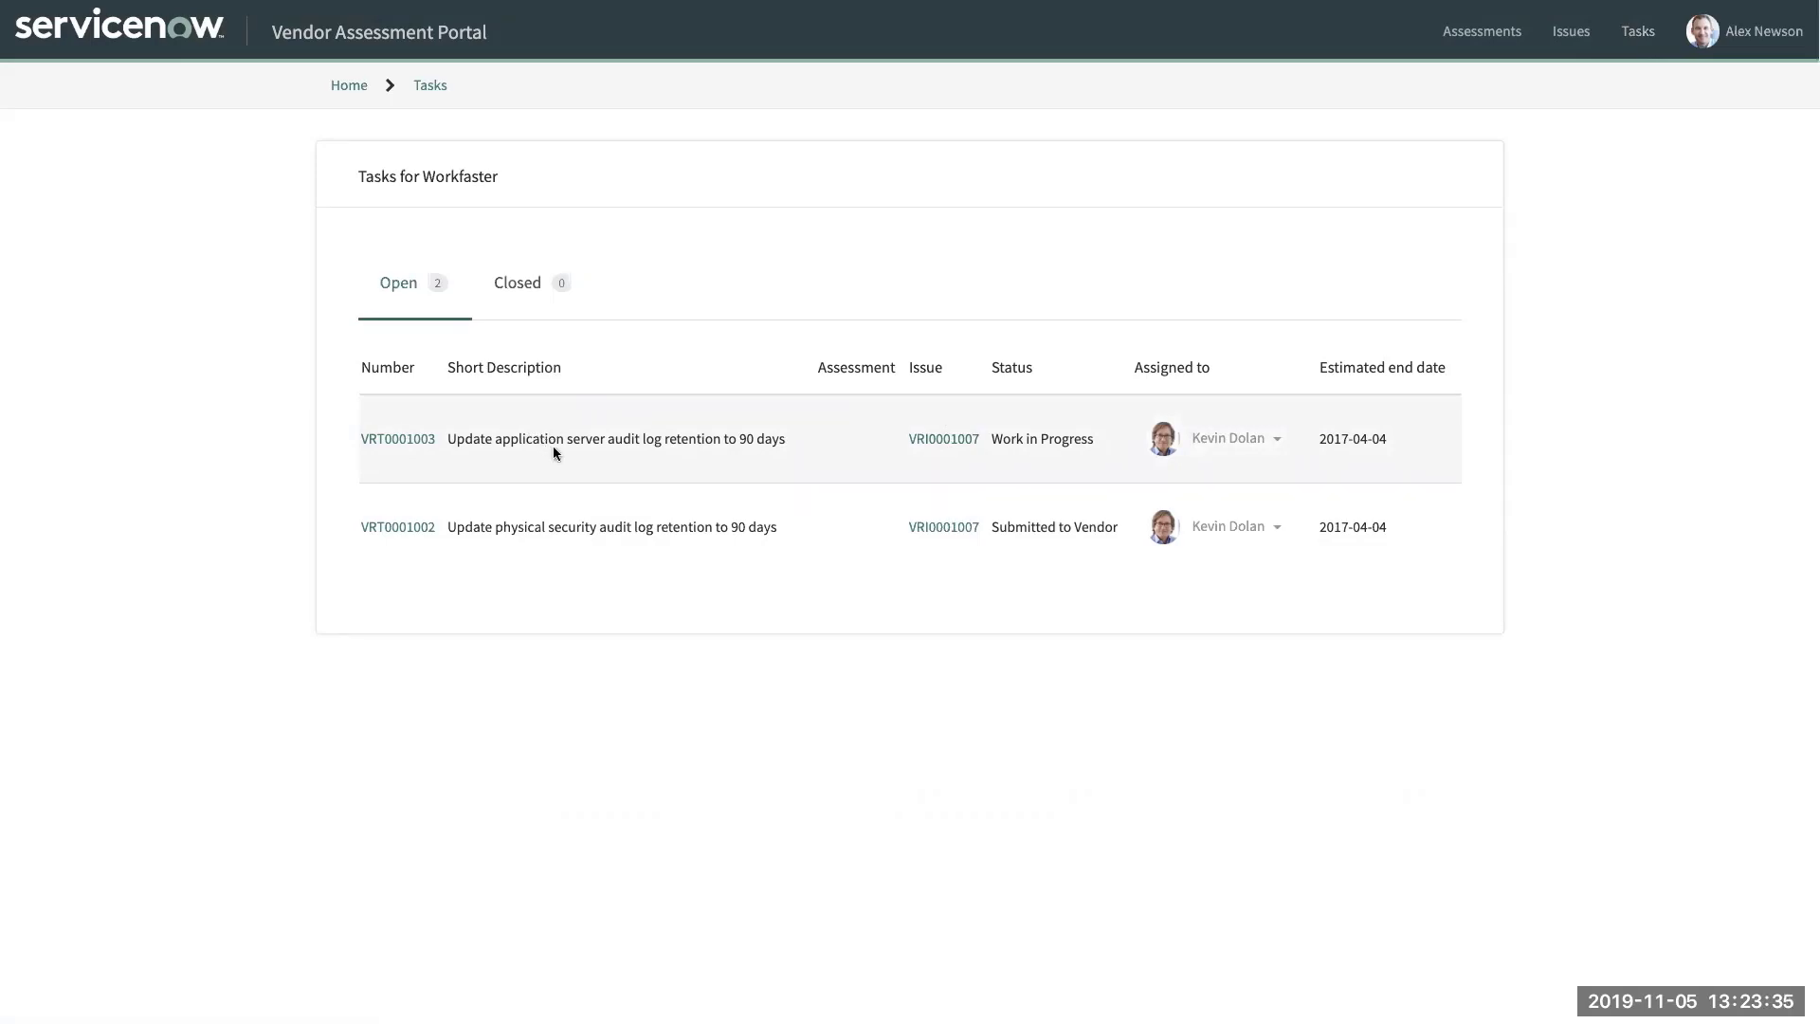
# Open Manage Team from the user menu to list the five team members.
pyautogui.click(1772, 46)
pyautogui.click(1731, 85)
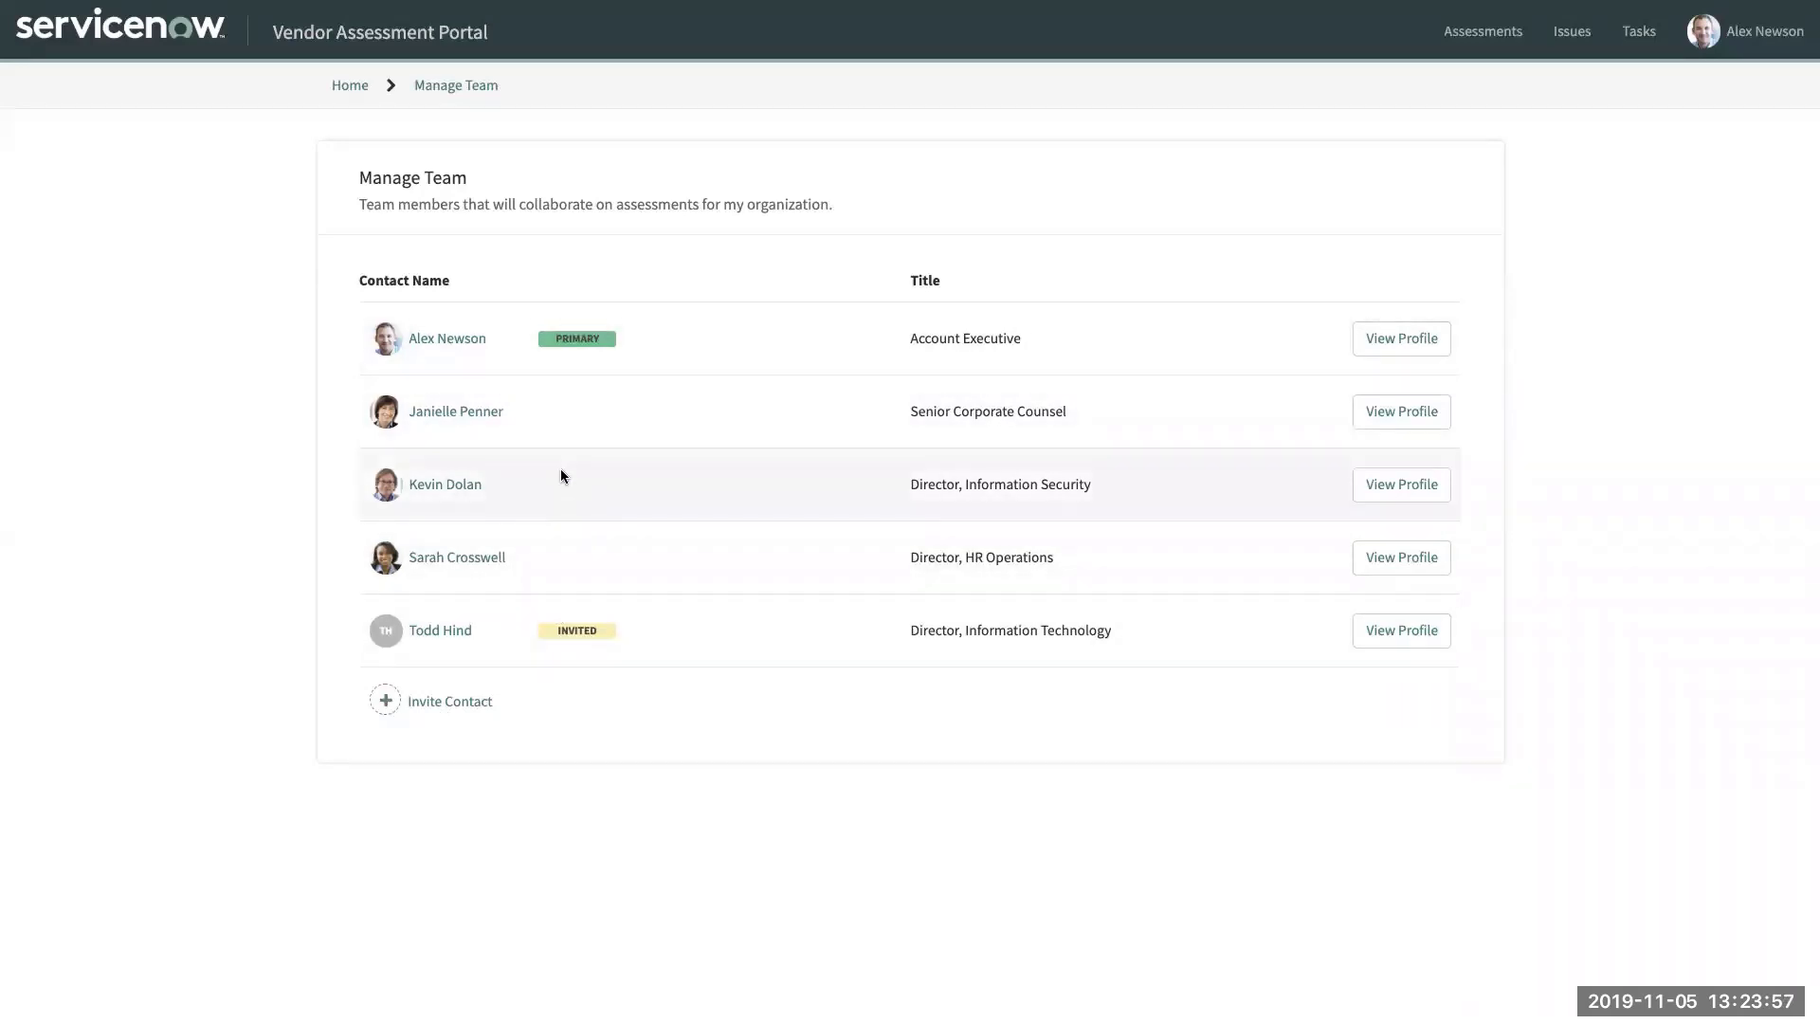
# Open the primary contact's profile from the Manage Team list and scroll through their details.
pyautogui.click(1407, 338)
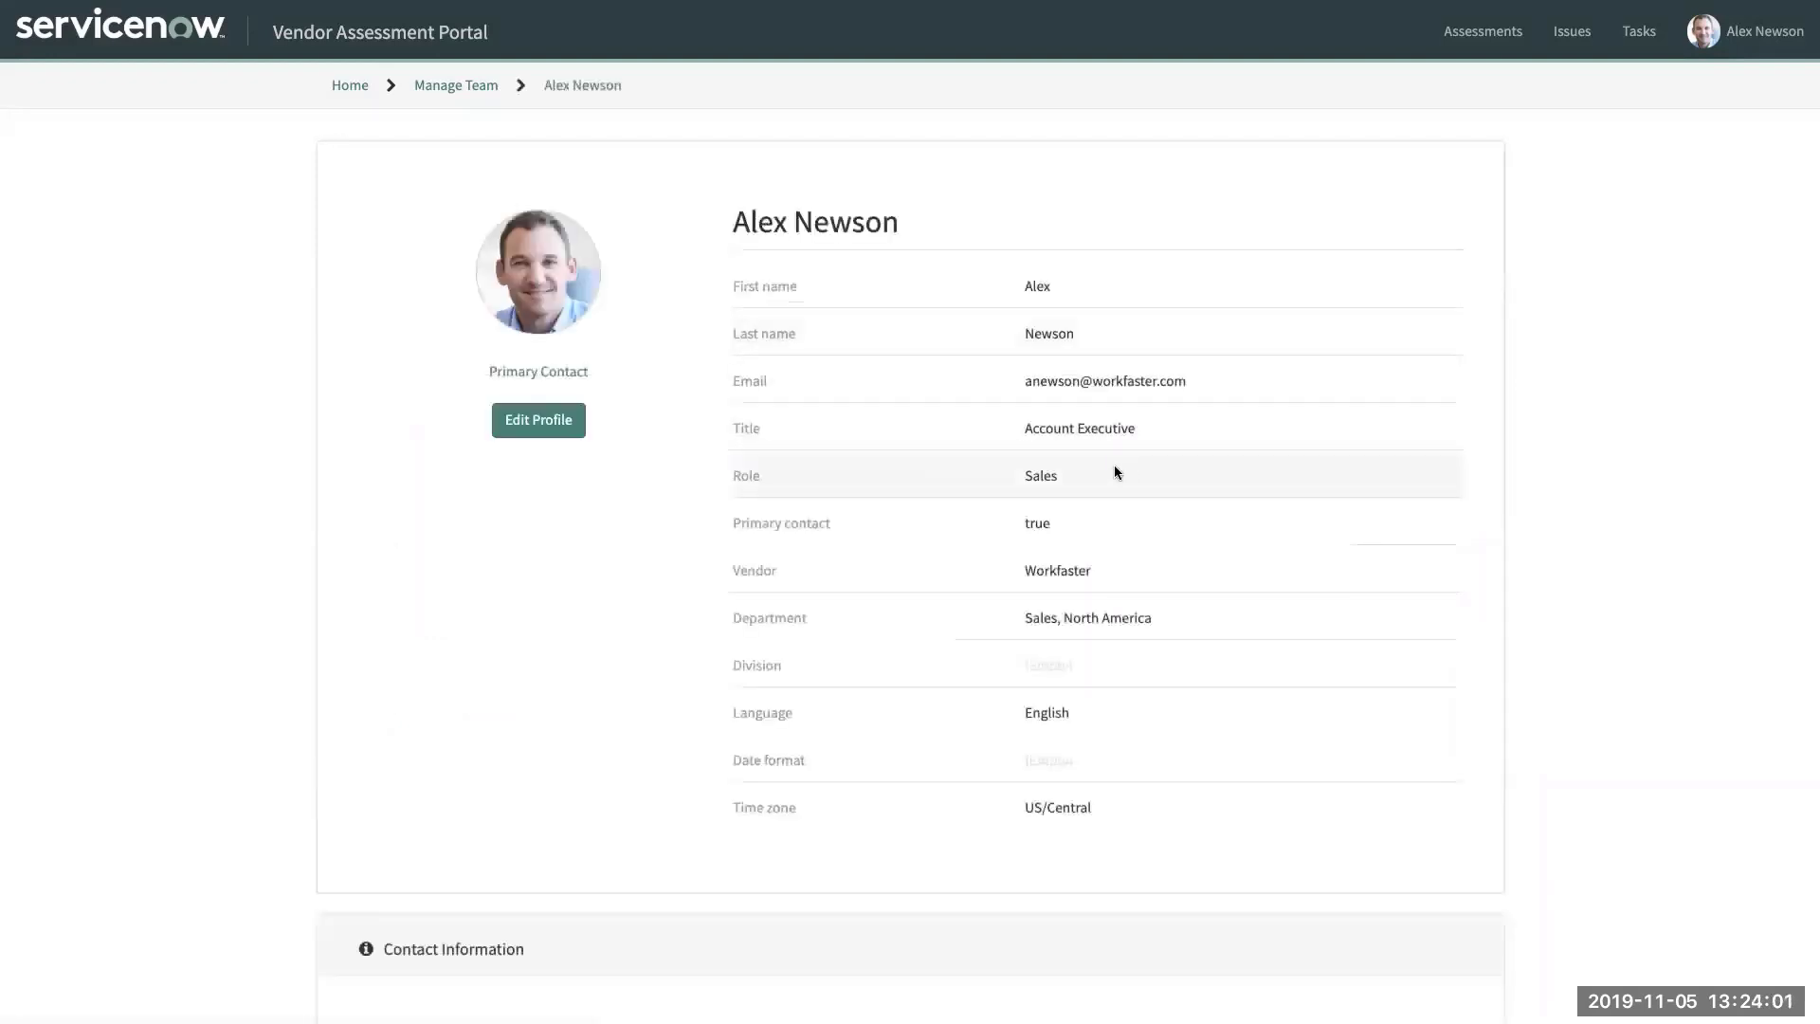
pyautogui.scroll(-4, 703, 324)
pyautogui.scroll(-2, 703, 327)
pyautogui.scroll(6, 704, 327)
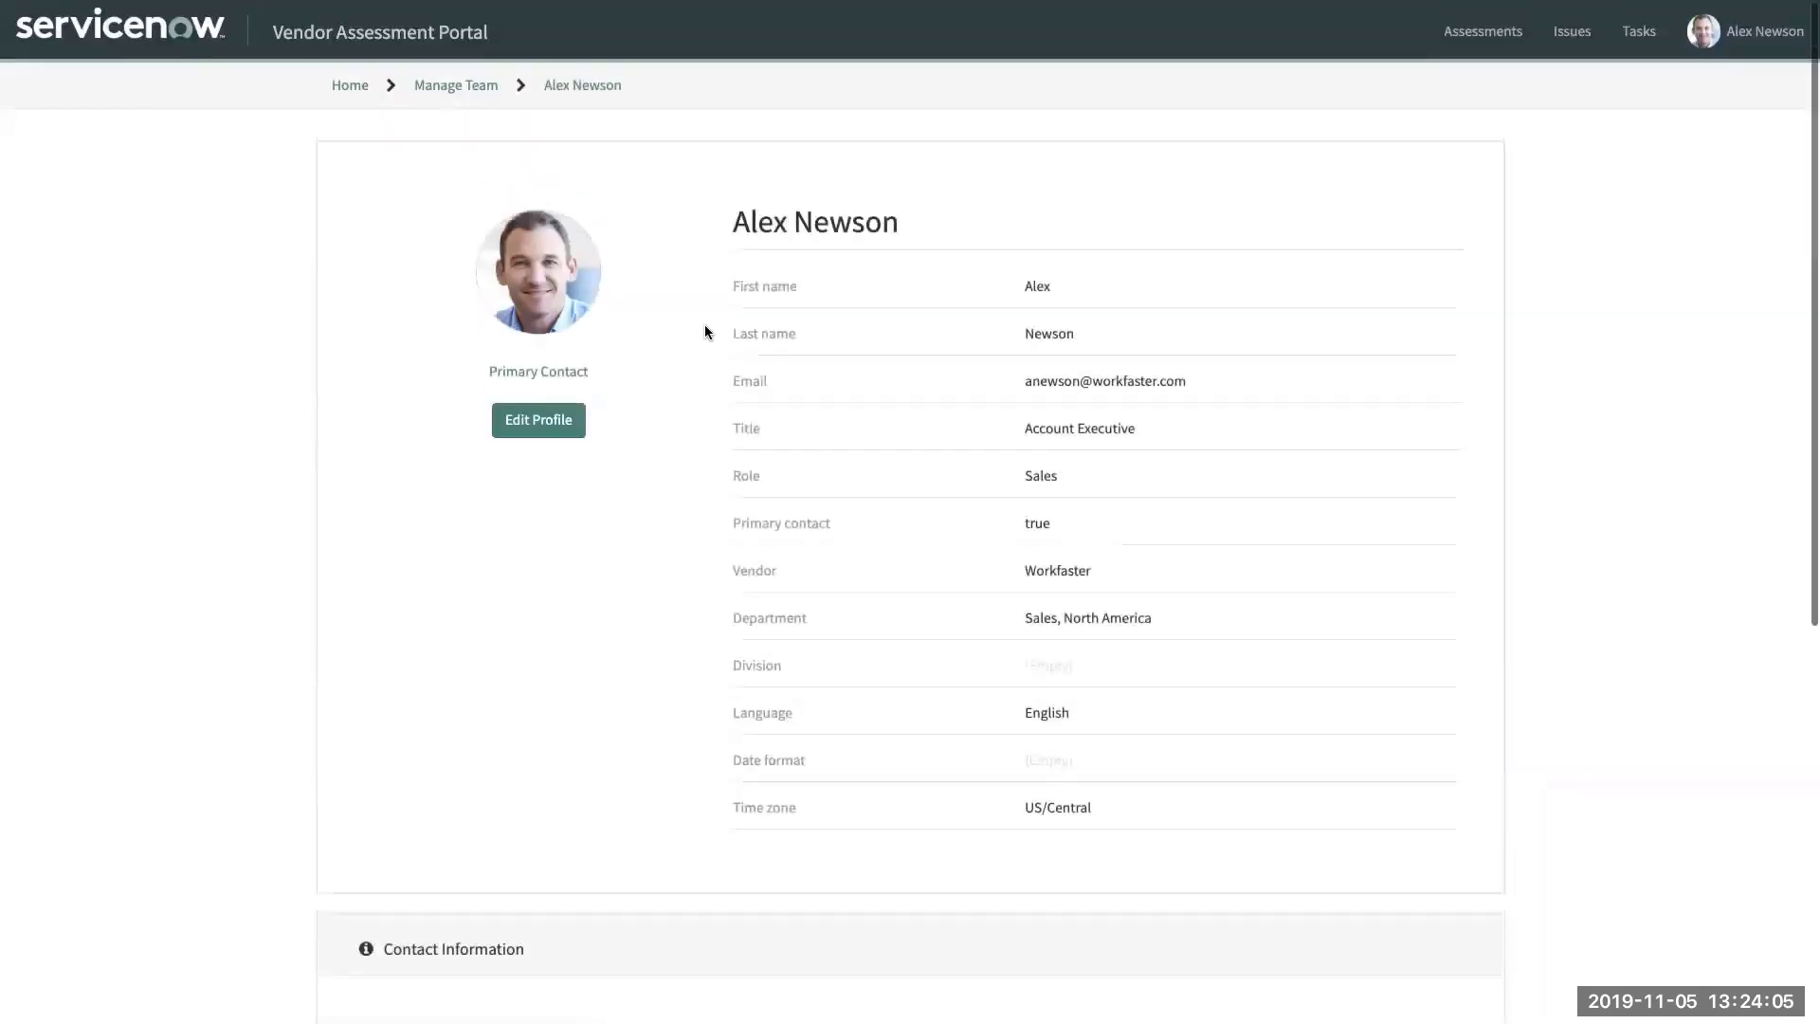
# Return Home and scroll the Workfaster assessments list to review statuses and due dates.
pyautogui.click(353, 86)
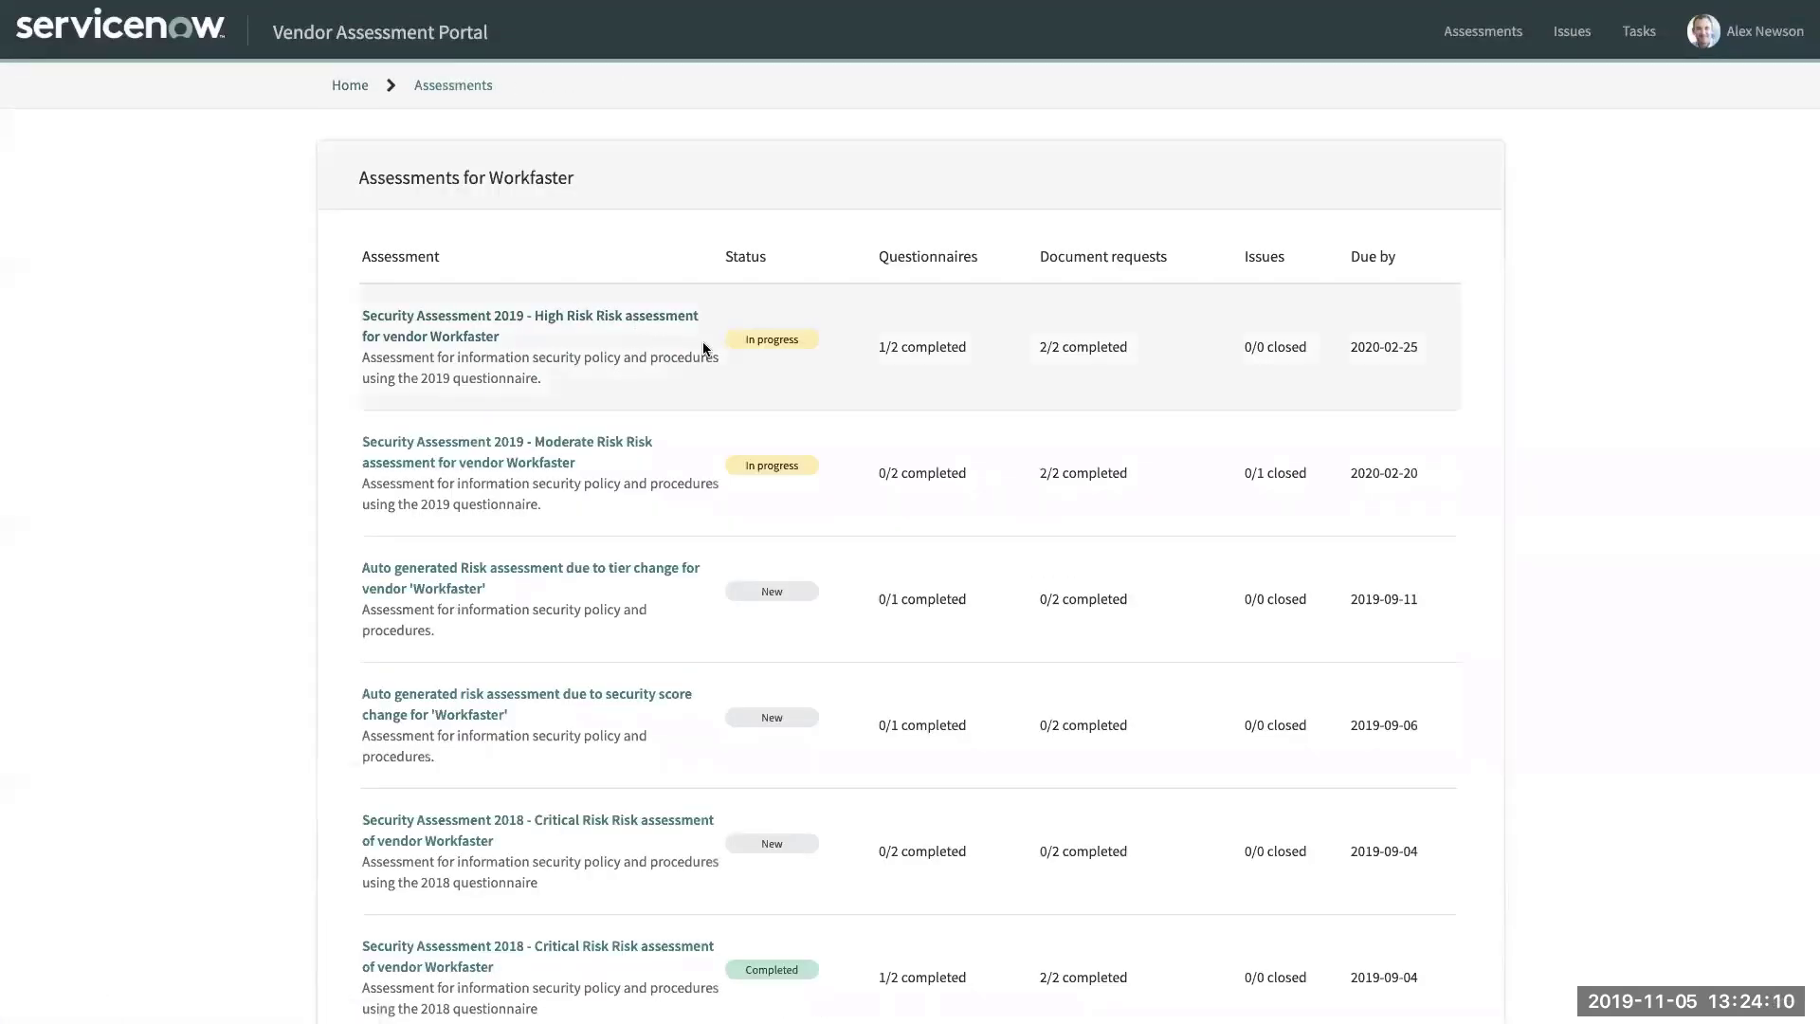
pyautogui.scroll(-3, 703, 349)
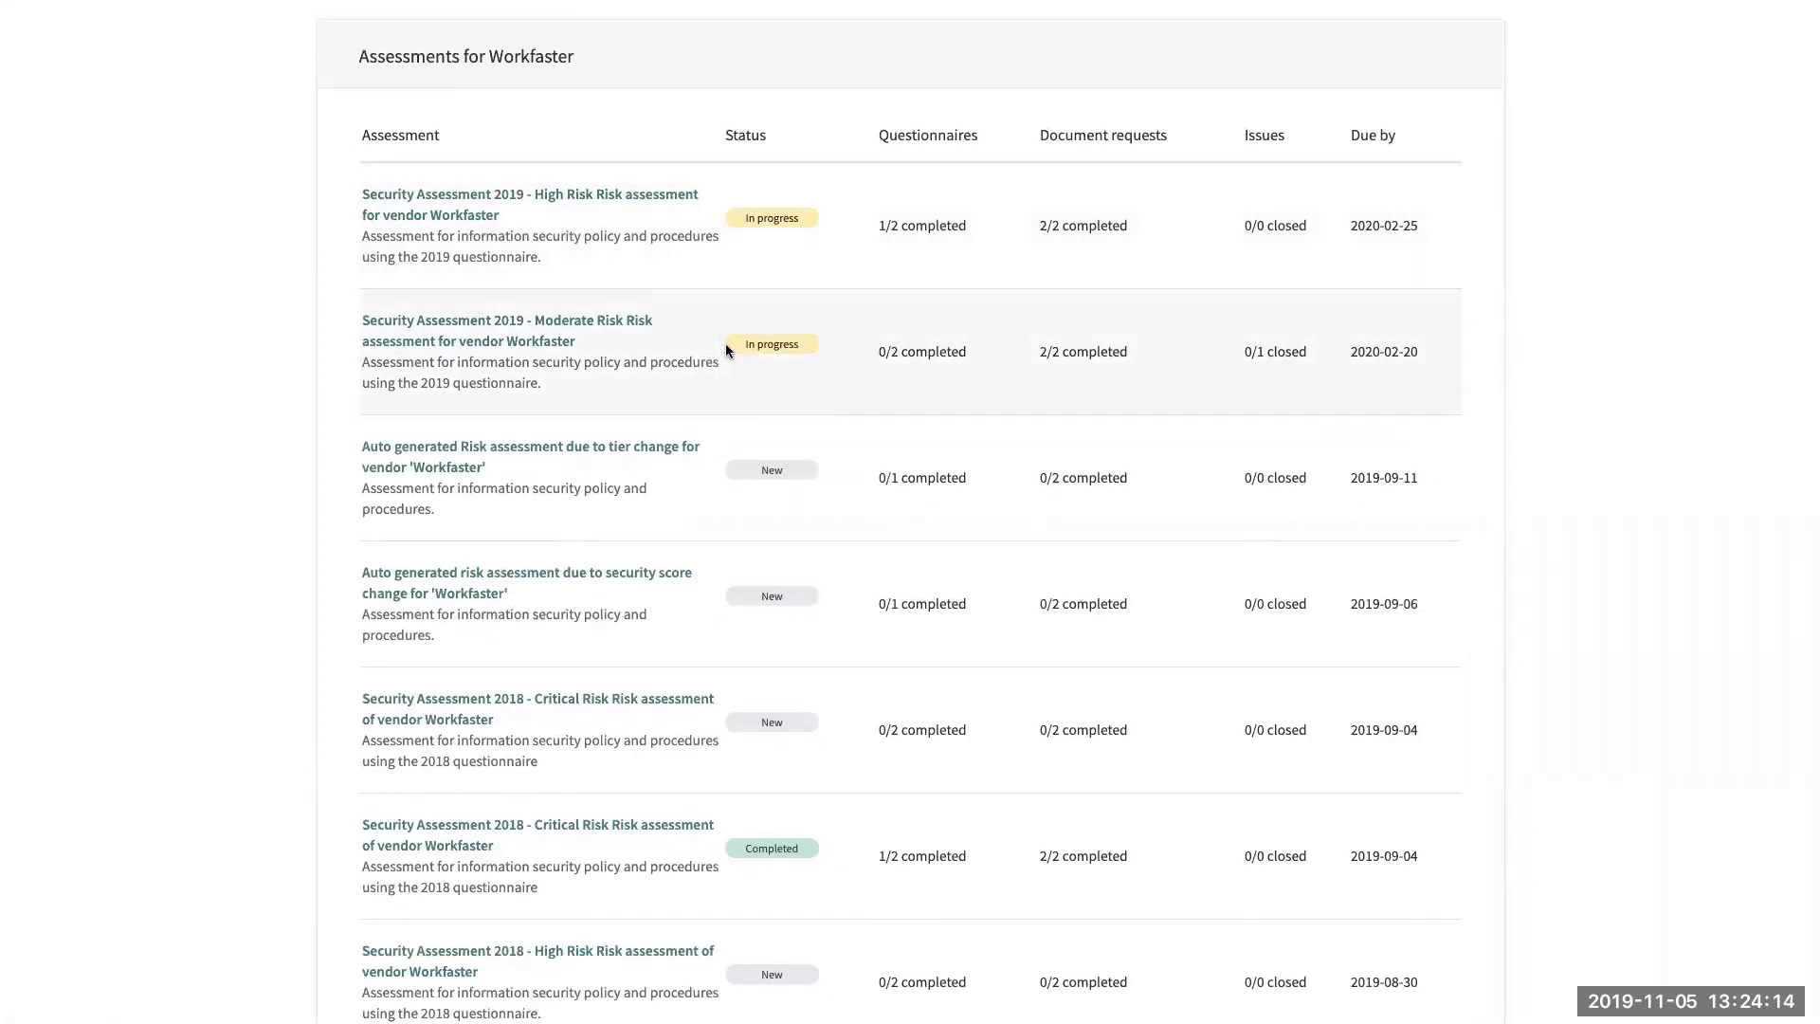
pyautogui.scroll(1, 731, 471)
pyautogui.scroll(3, 731, 471)
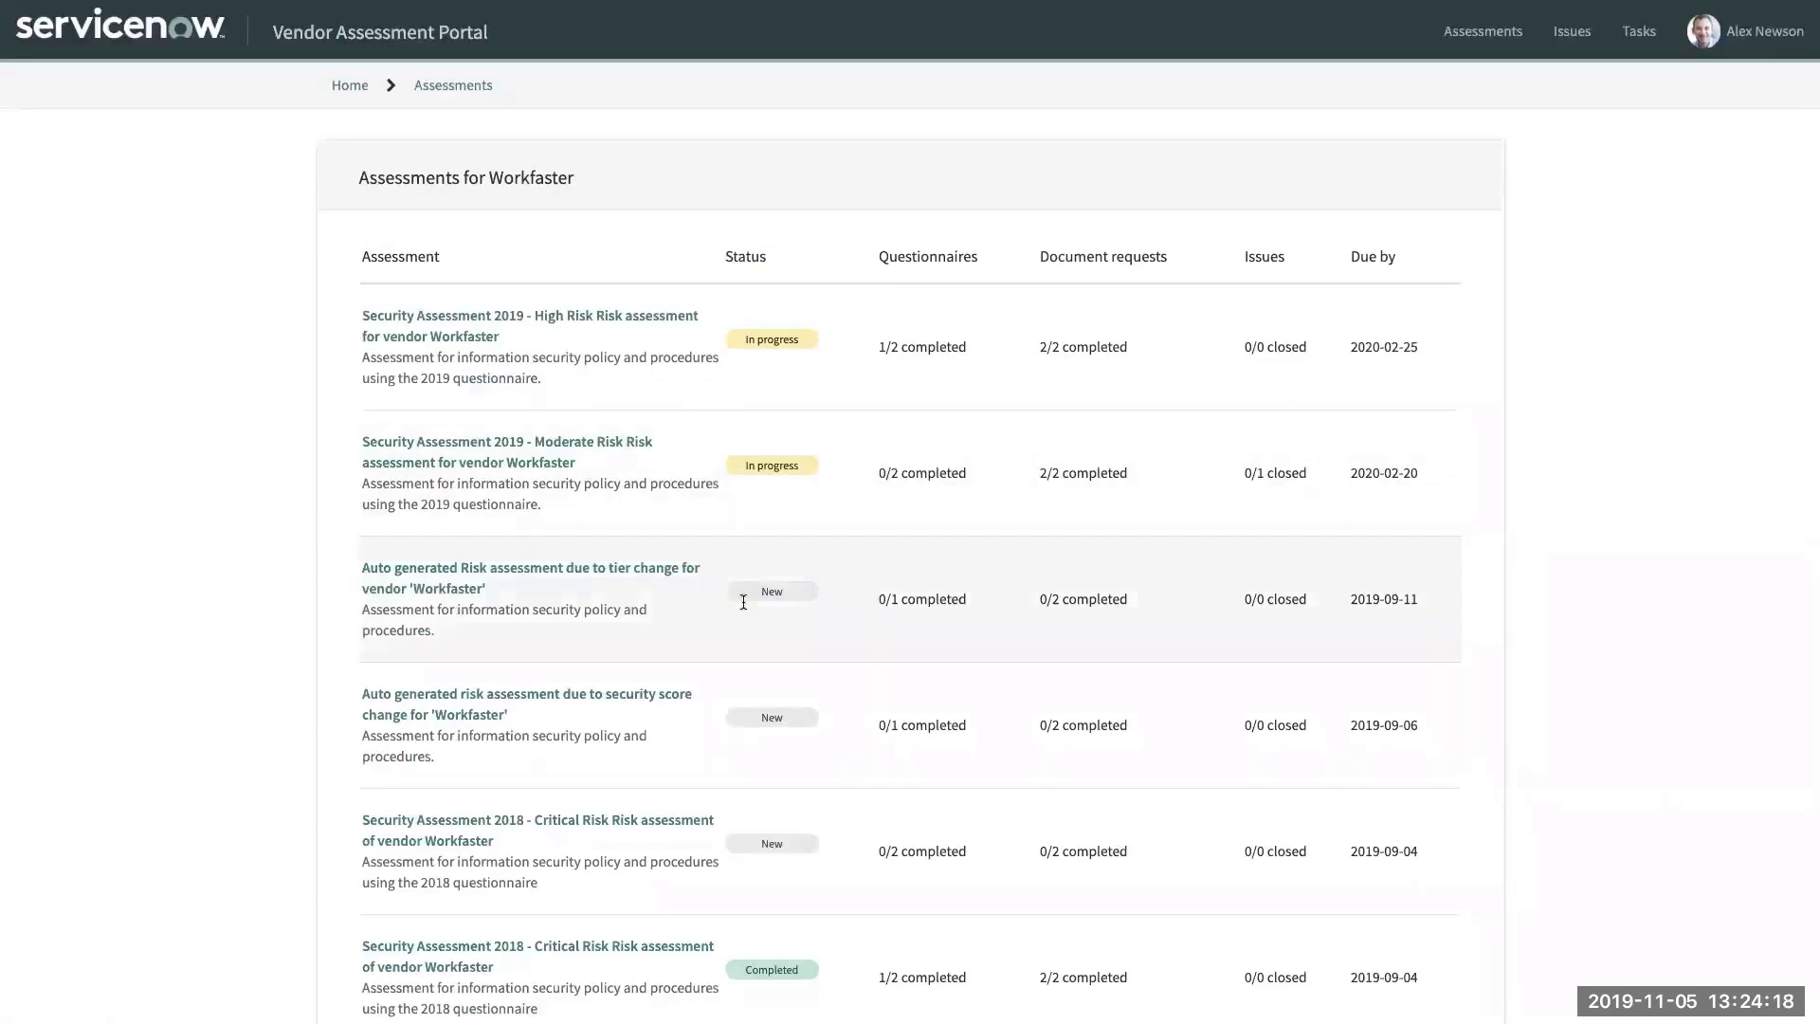